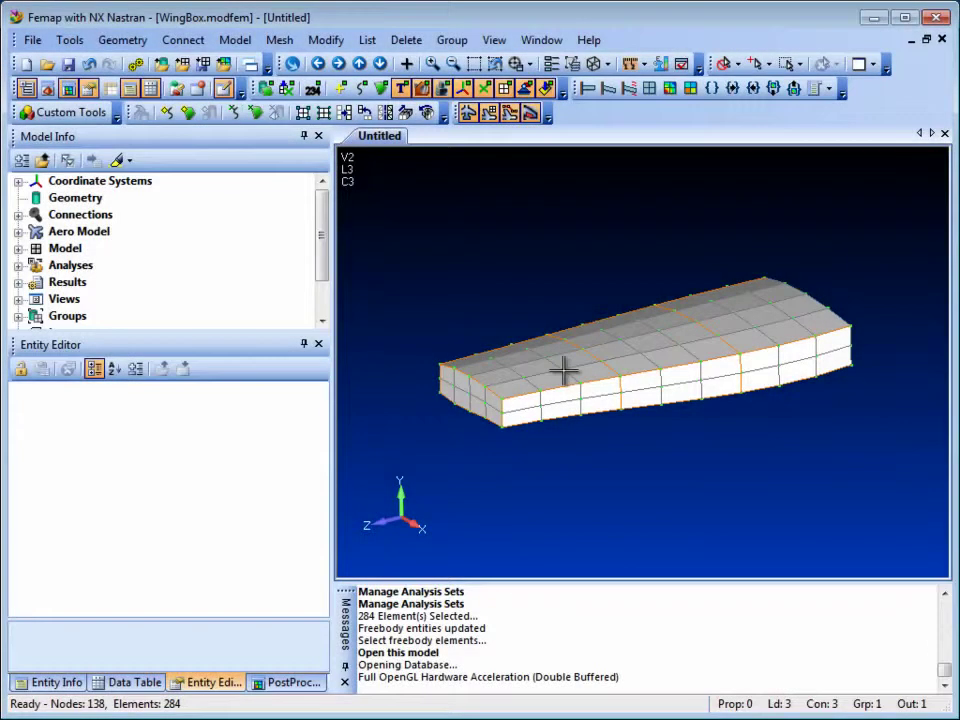
click(18, 265)
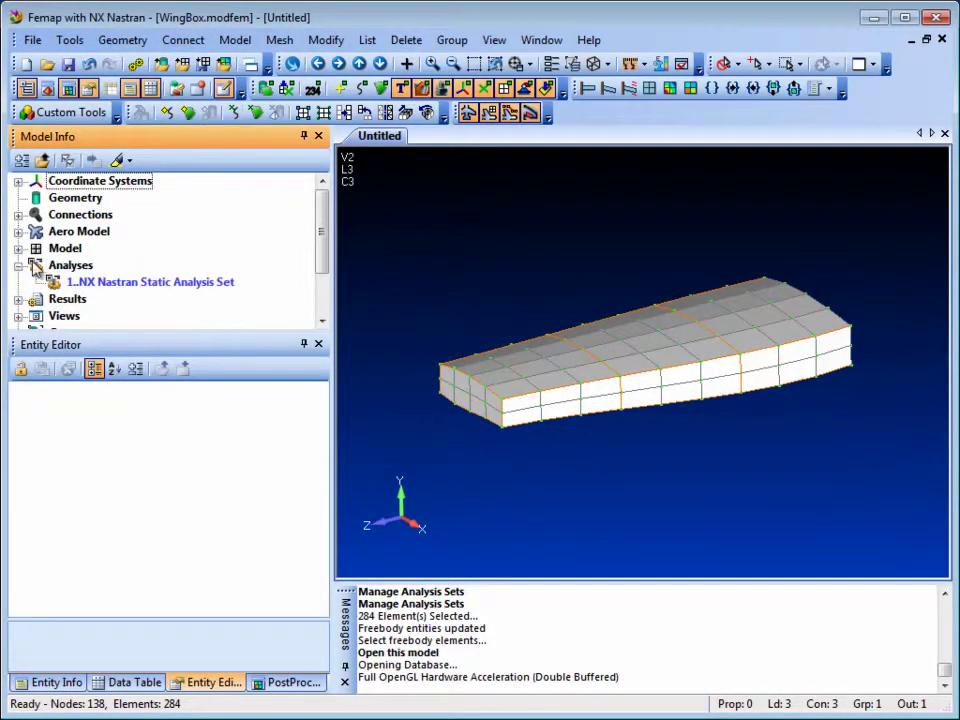
right_click(104, 285)
click(148, 286)
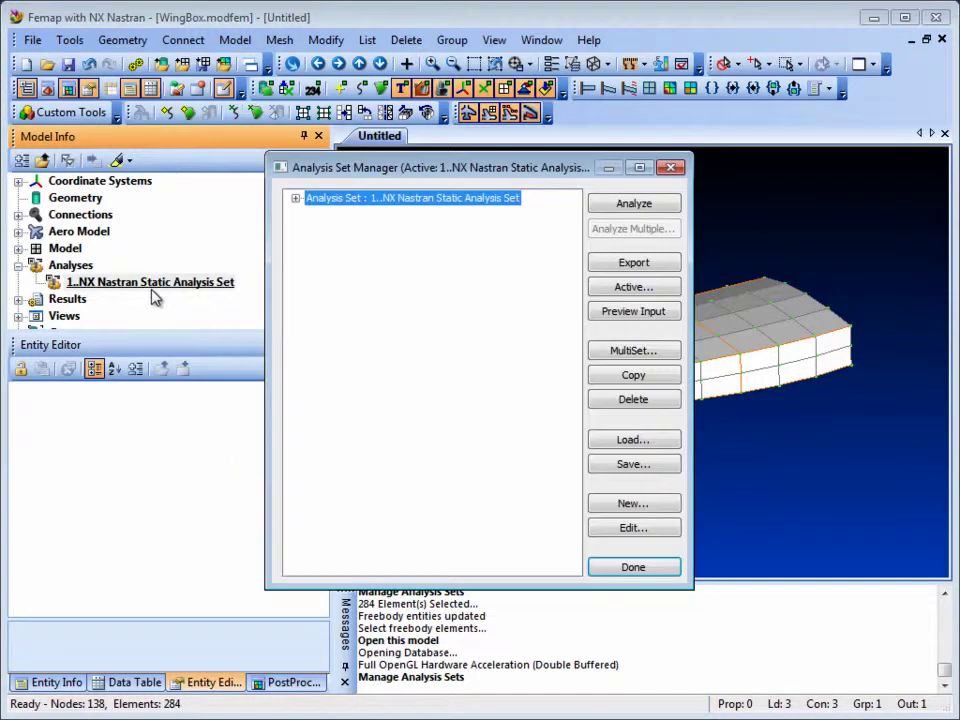
click(295, 199)
click(313, 273)
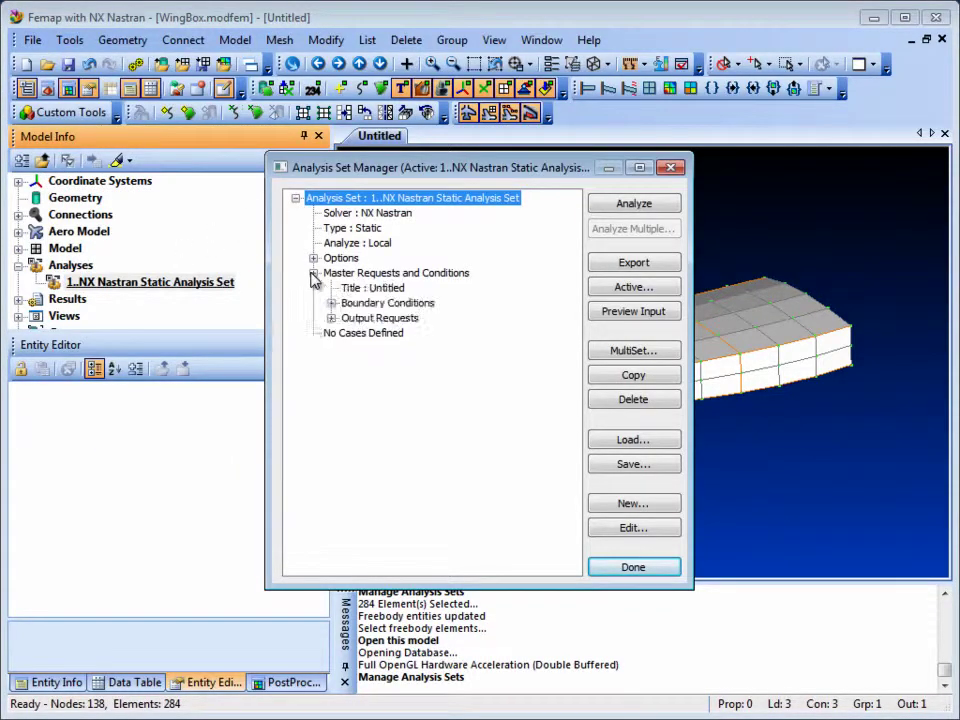
click(372, 318)
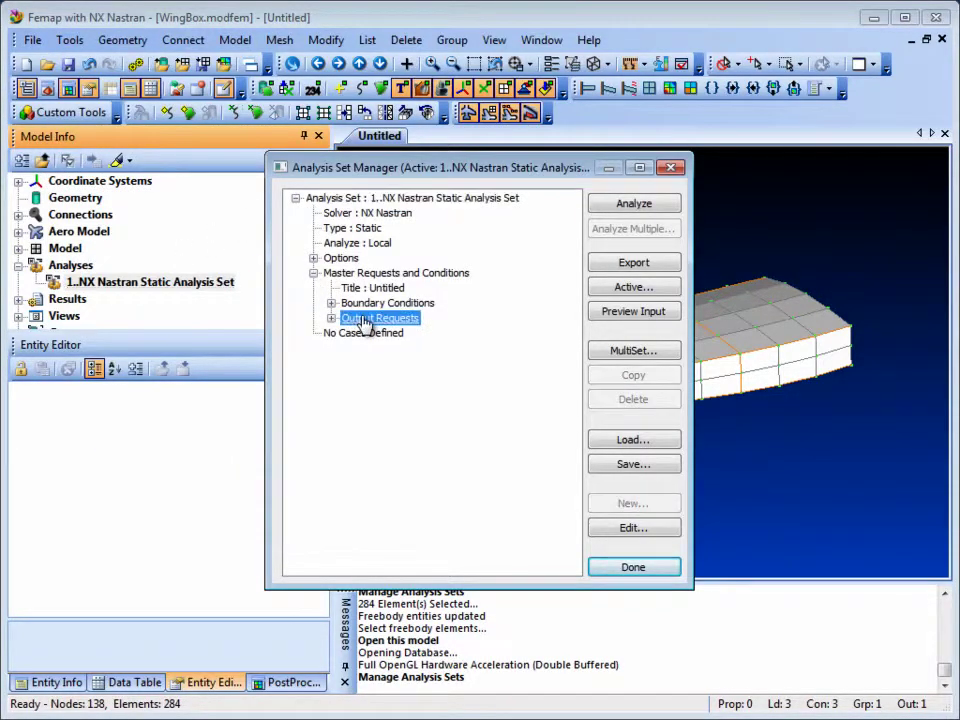
click(634, 527)
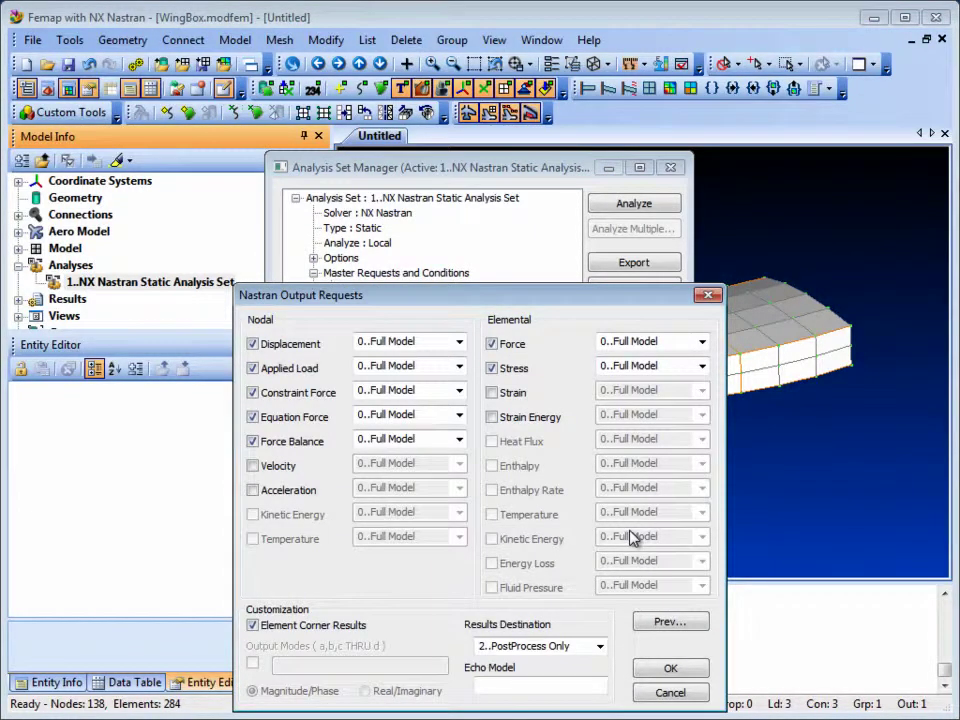
click(667, 691)
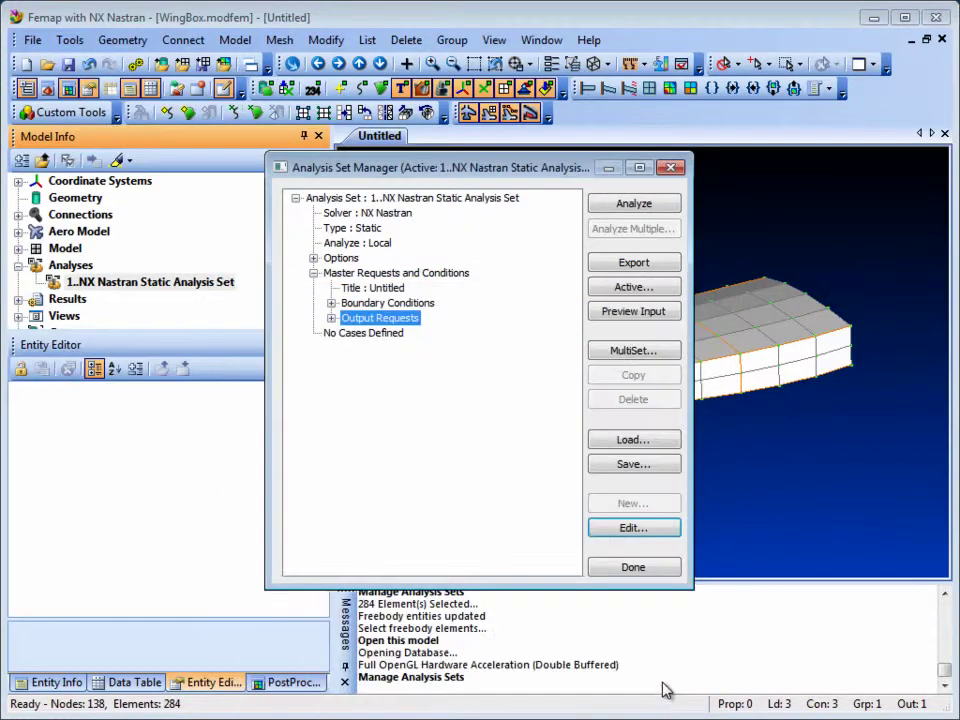
click(651, 567)
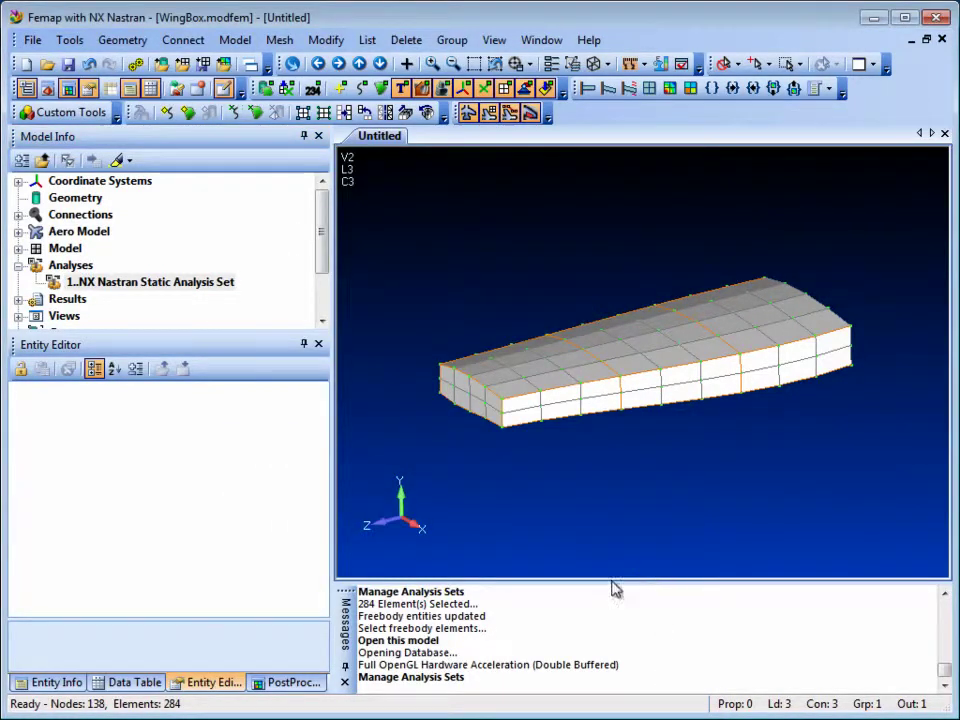
Step: In the Freebody Manager, create a new freebody titled 'Wing Box' showing nodal force components
click(299, 685)
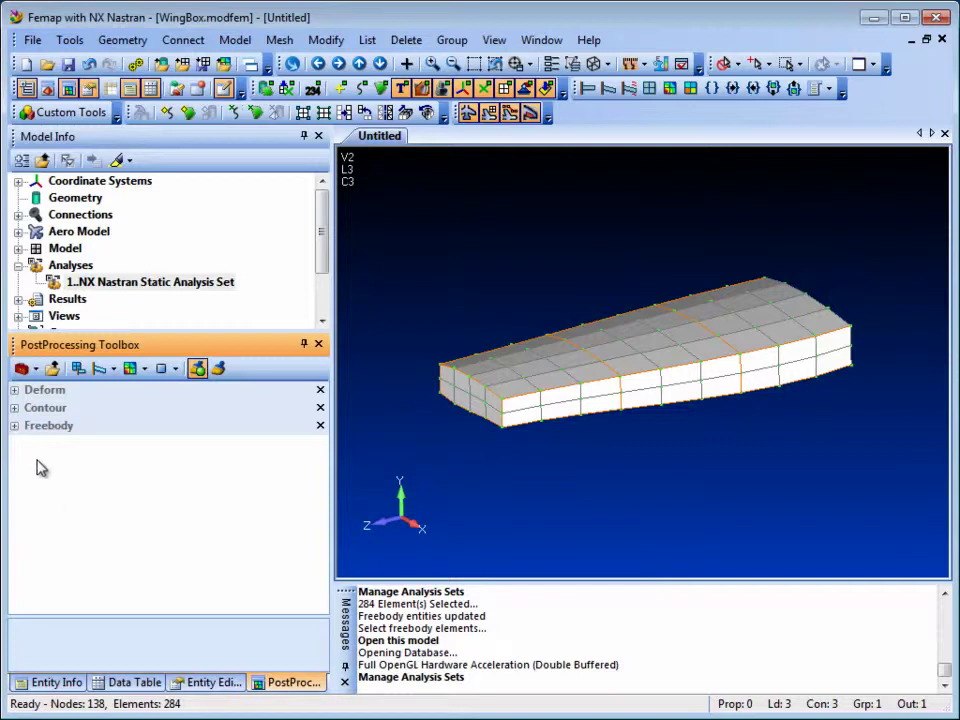
click(15, 426)
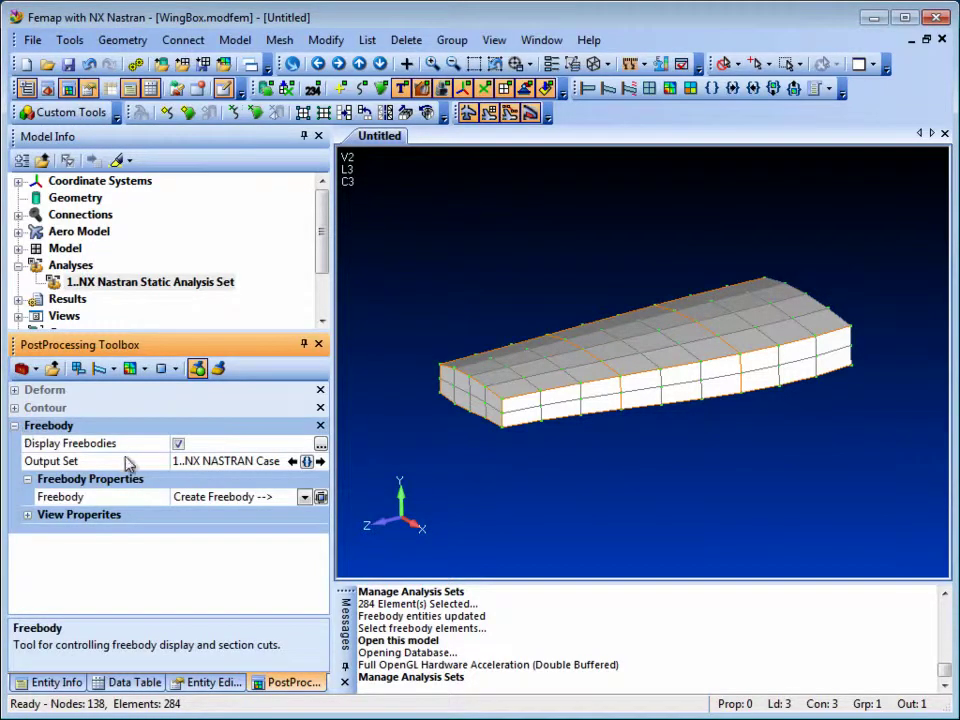
click(321, 497)
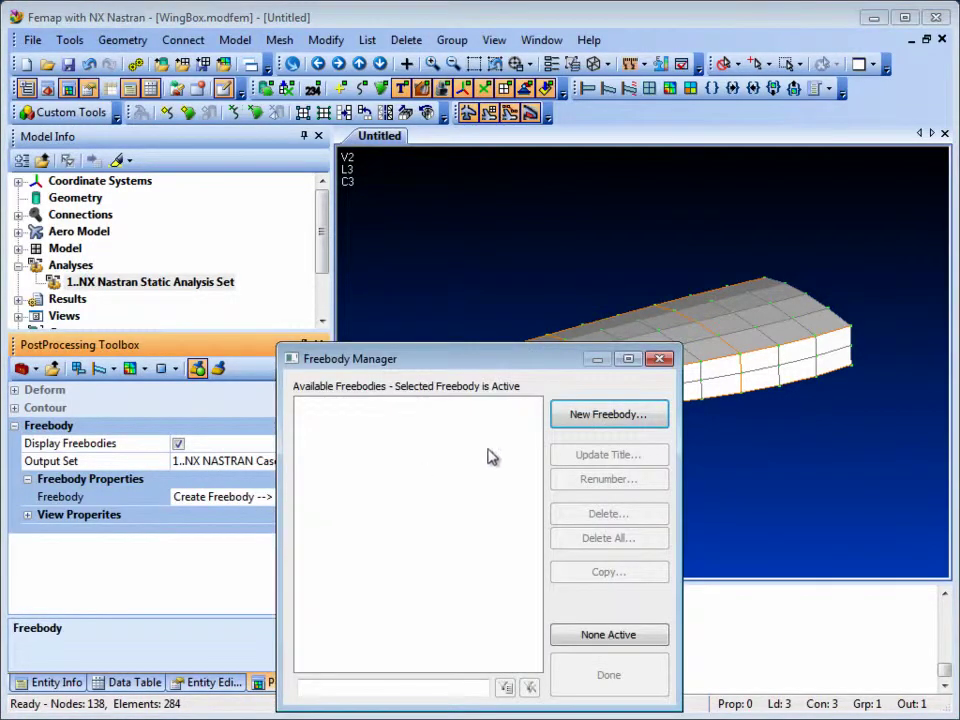
click(603, 414)
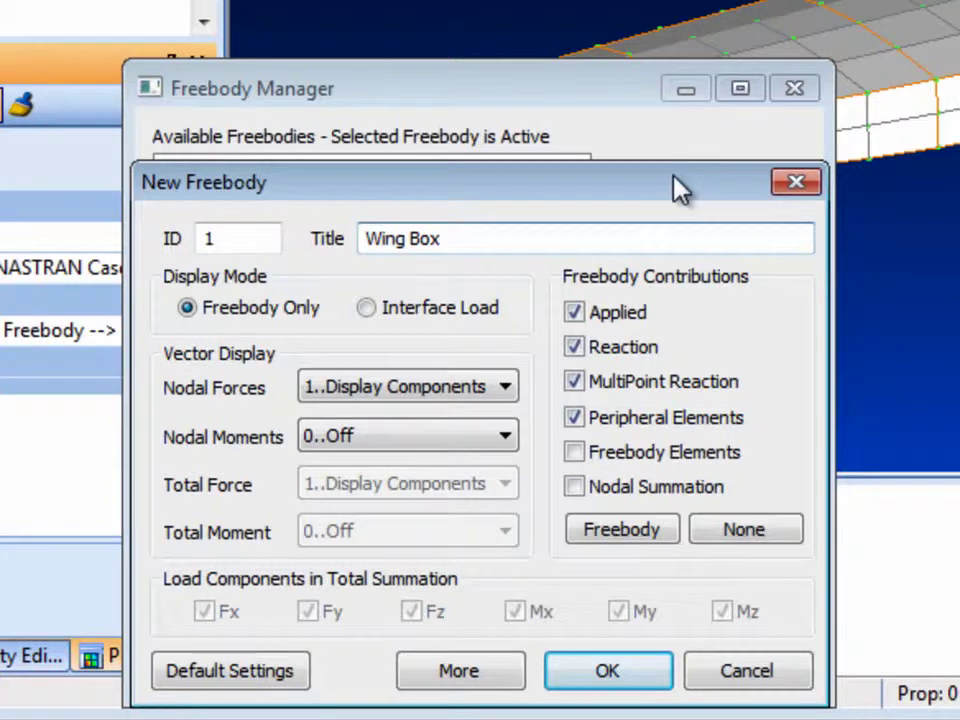
click(636, 676)
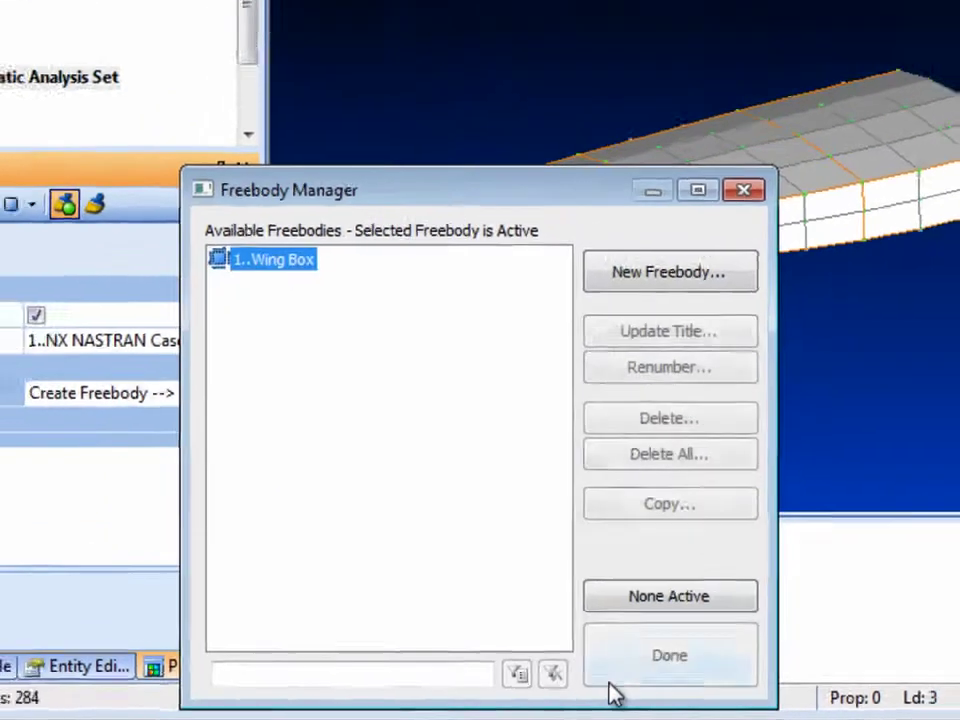
Step: Select all 284 elements as the Wing Box freebody's elements and inspect the resulting force vectors
click(684, 664)
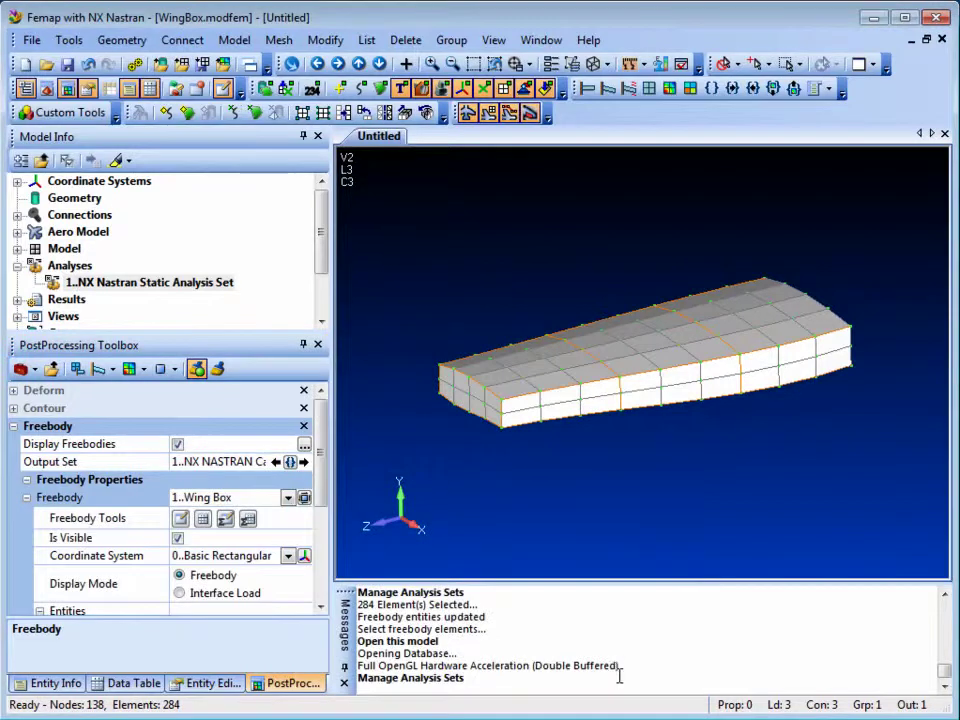
drag(326, 506, 325, 525)
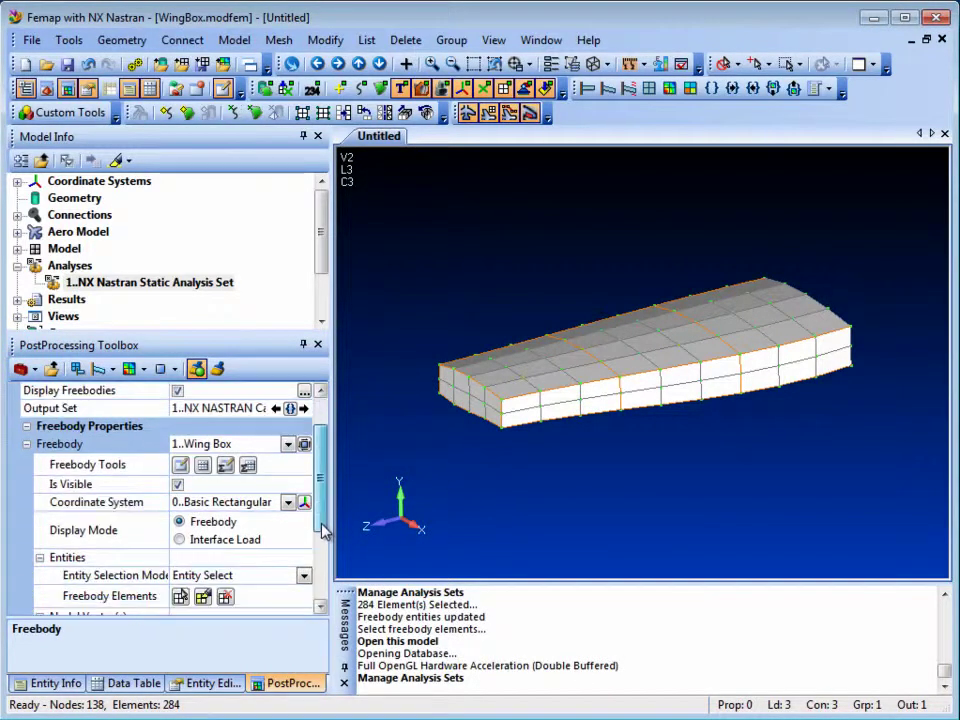
click(180, 596)
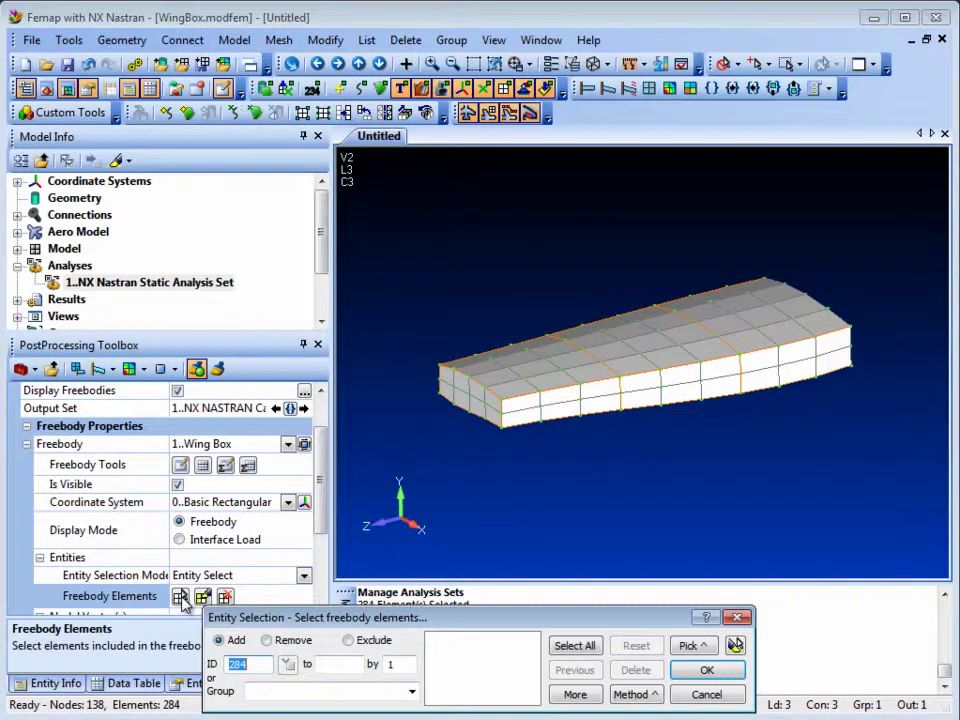
click(574, 645)
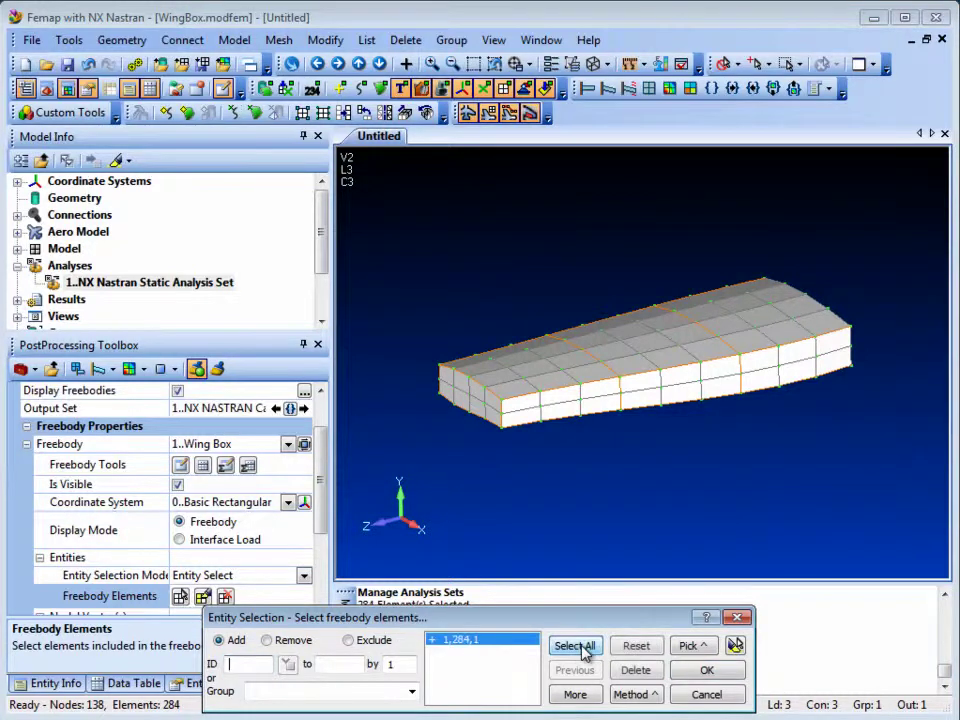
click(705, 671)
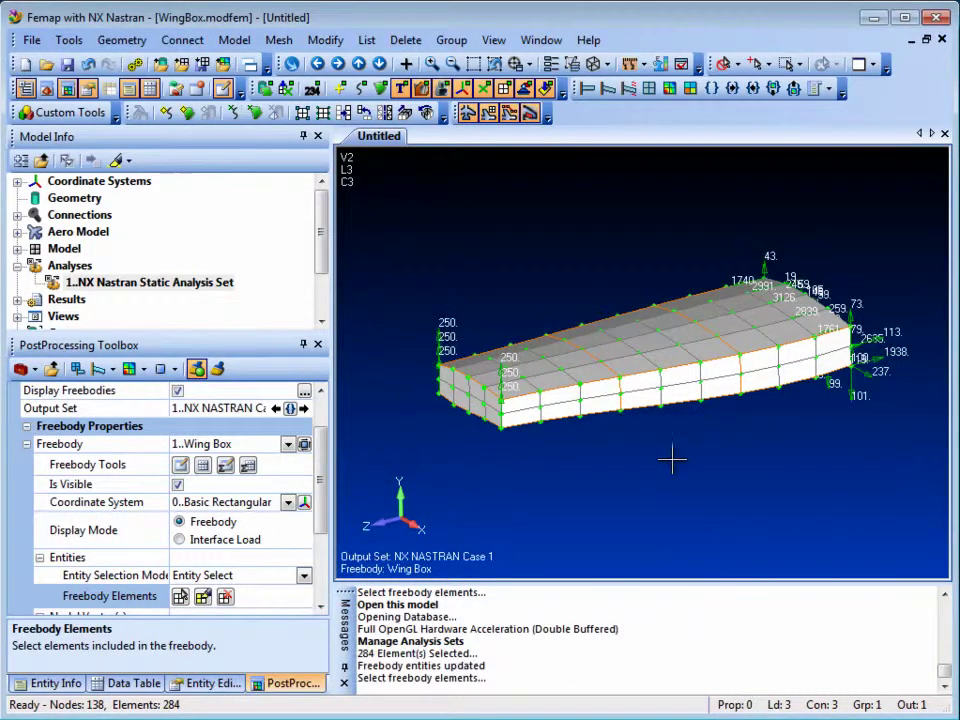
mouse_move(672, 460)
middle_down()
mouse_move(662, 420)
mouse_move(568, 426)
mouse_move(560, 463)
mouse_move(564, 429)
mouse_move(666, 429)
mouse_move(670, 465)
middle_up()
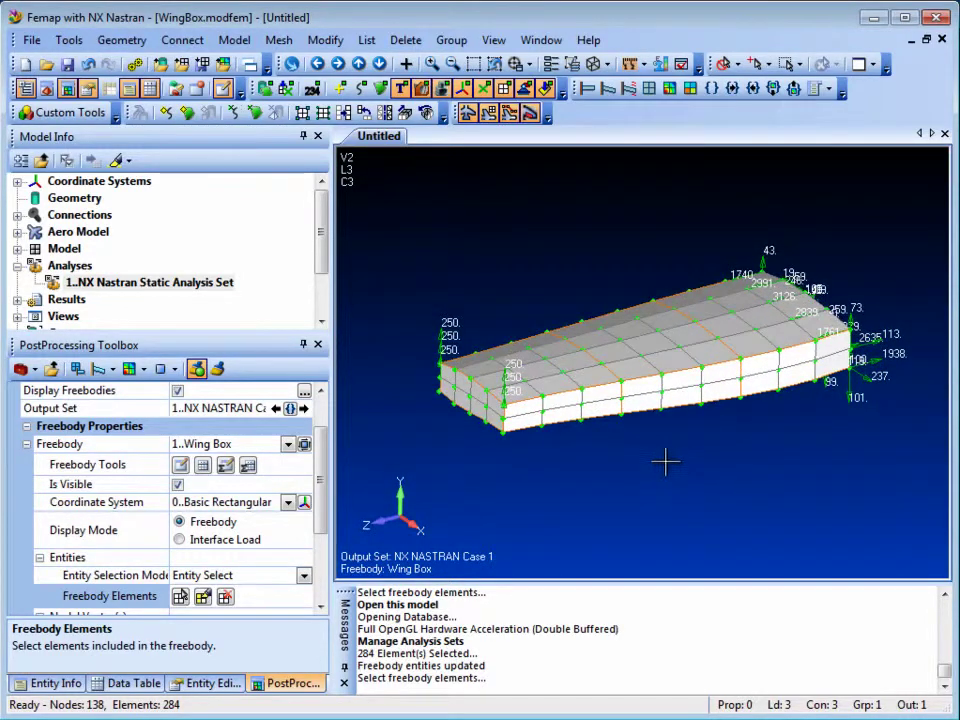
Step: Add a new freebody titled 'Spar' using the Interface Load display mode
click(304, 443)
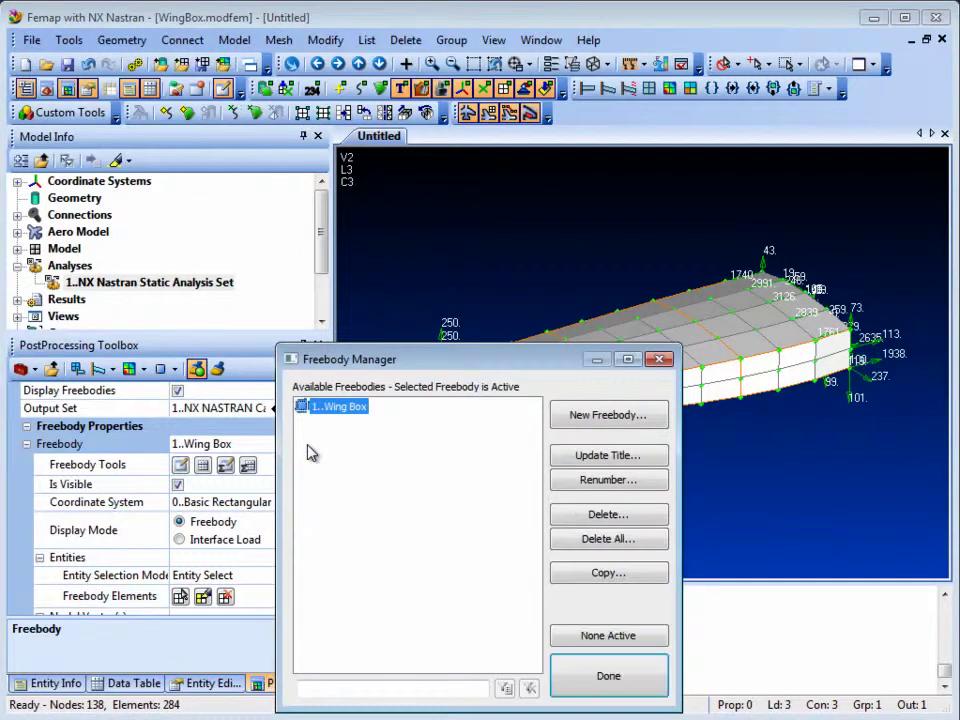
click(626, 414)
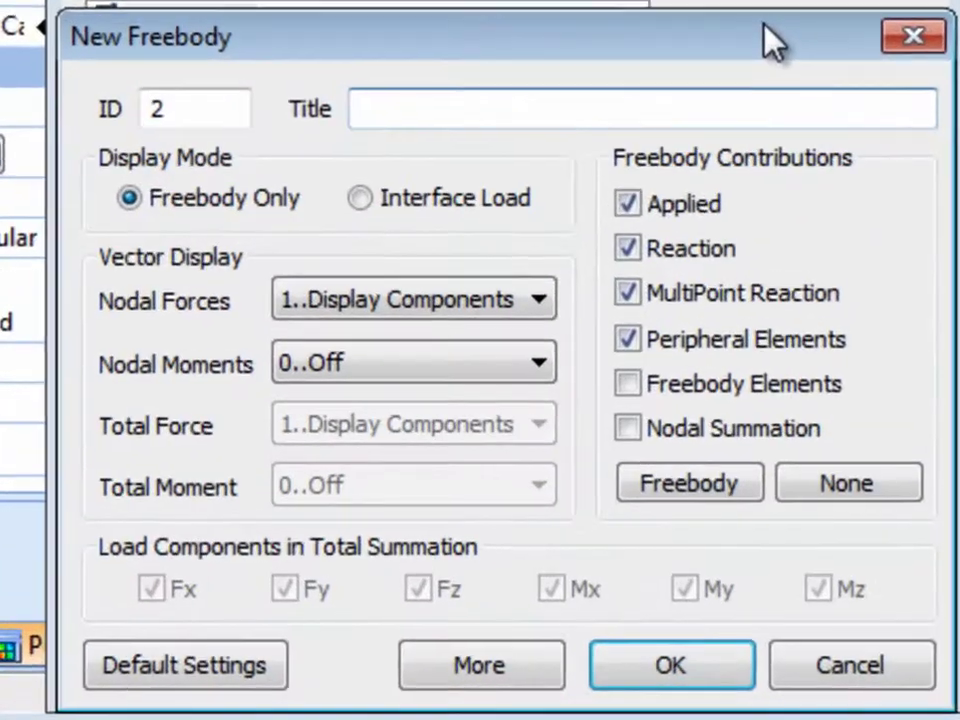
click(493, 100)
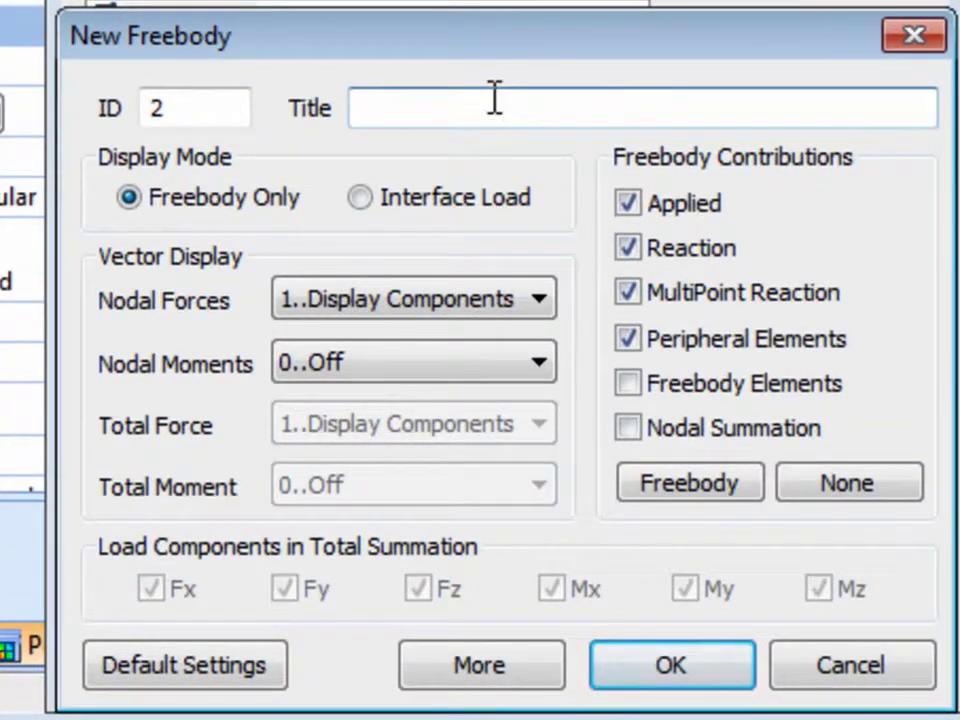
text(Spar)
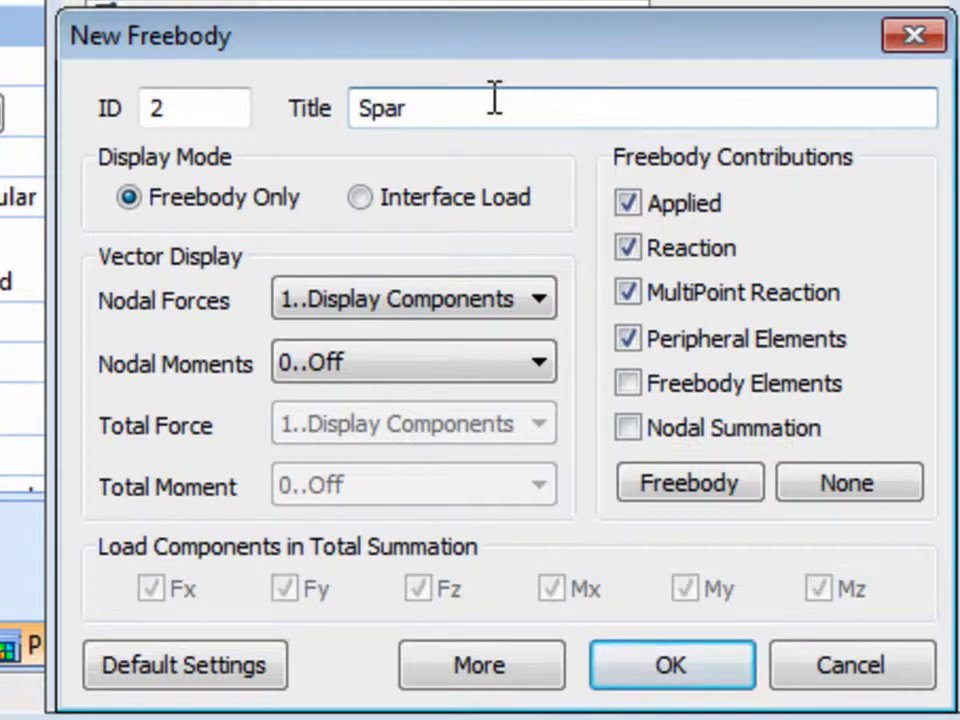
click(415, 222)
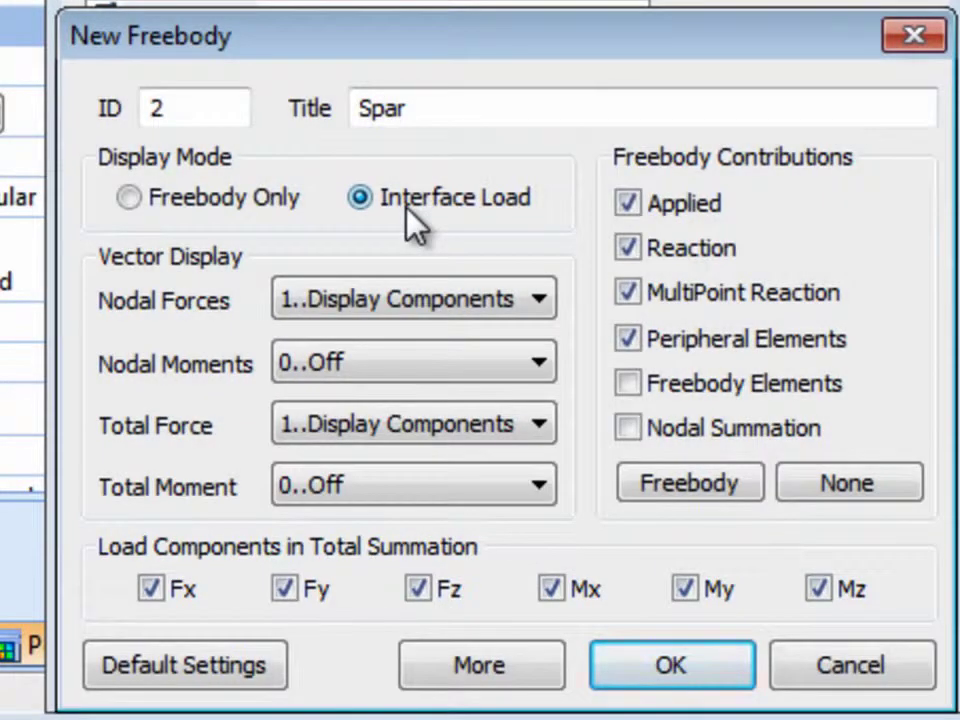
click(672, 667)
click(786, 643)
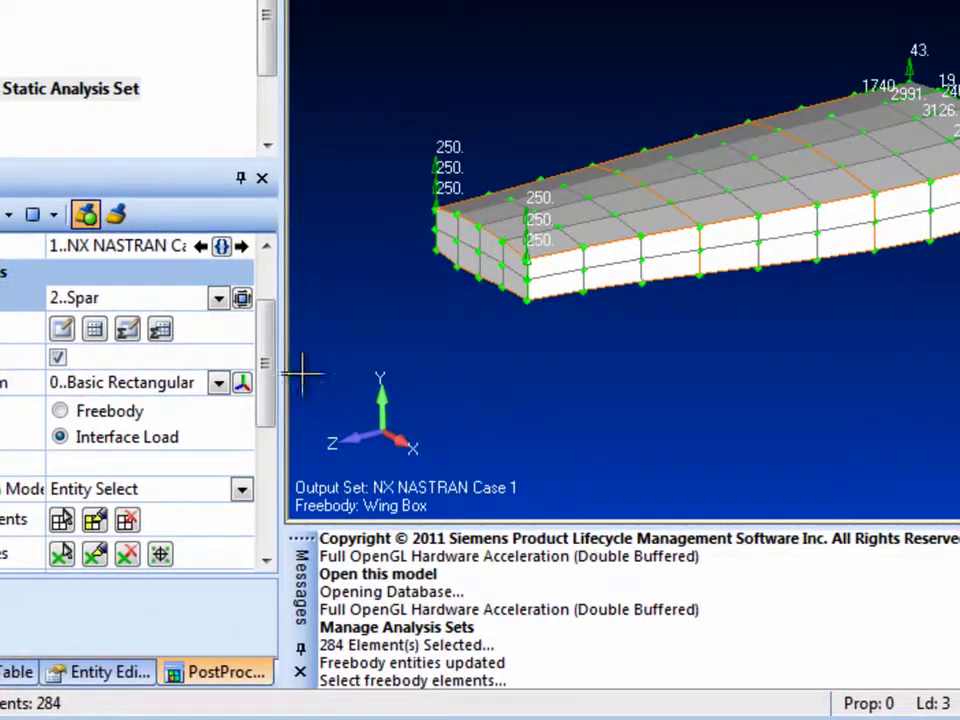
Step: Turn off display of the Wing Box freebody
drag(241, 318, 241, 290)
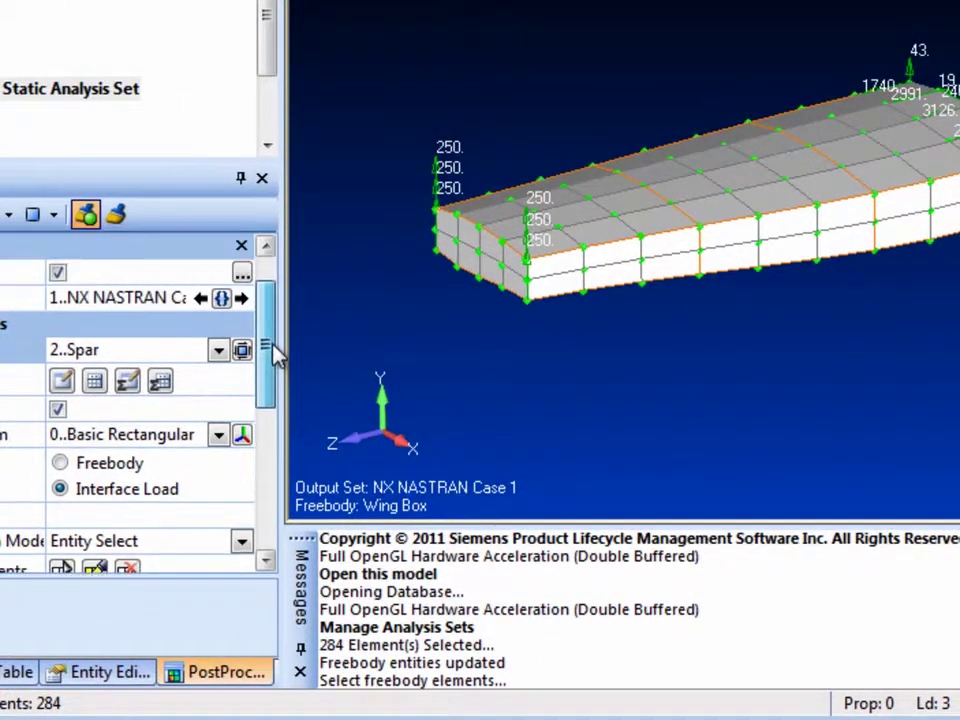
click(244, 276)
click(191, 164)
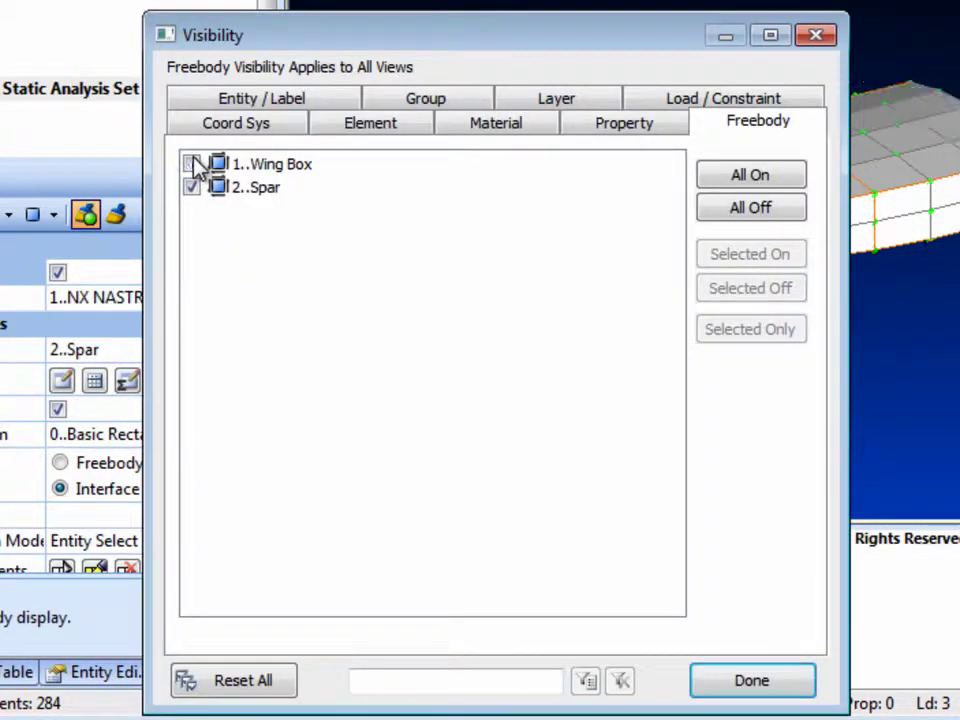
click(753, 683)
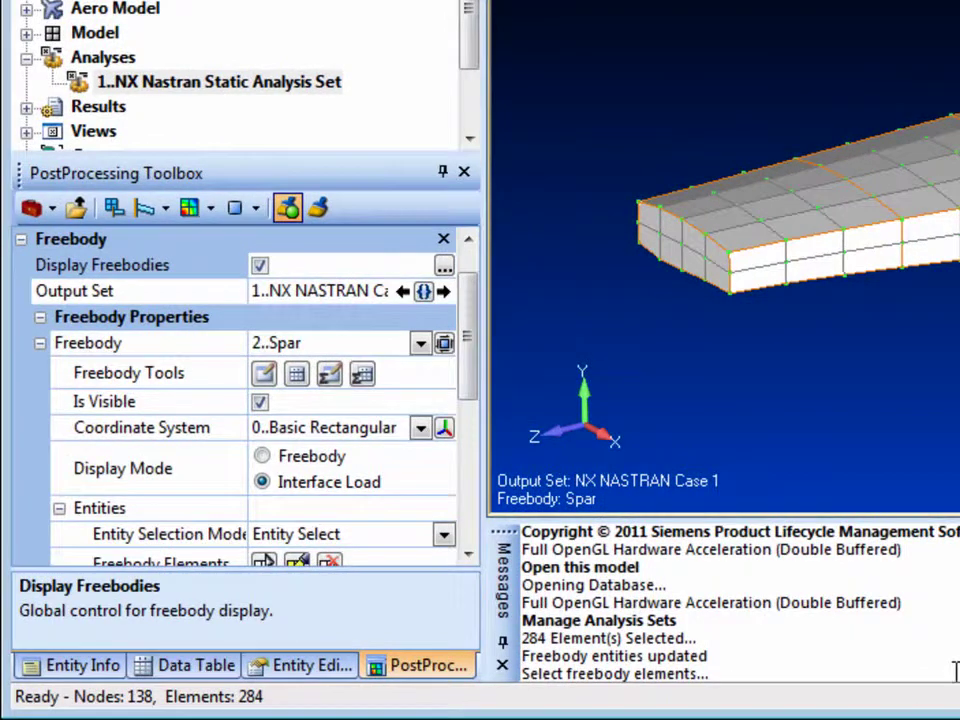
Step: Set the Spar freebody's coordinate system to 3..Spar Cap
click(421, 430)
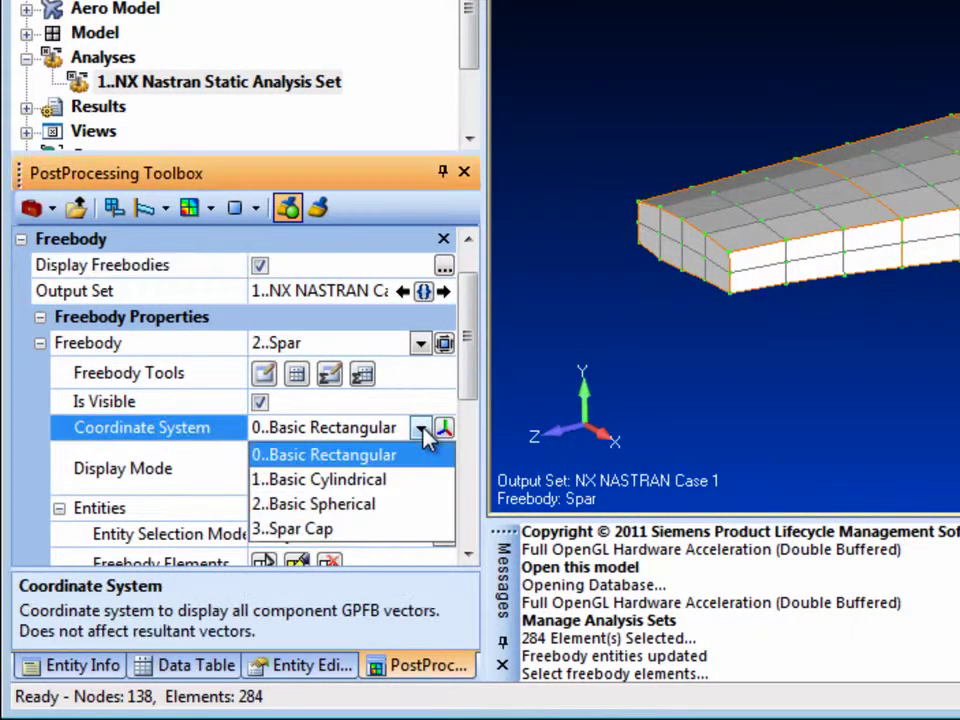
click(318, 530)
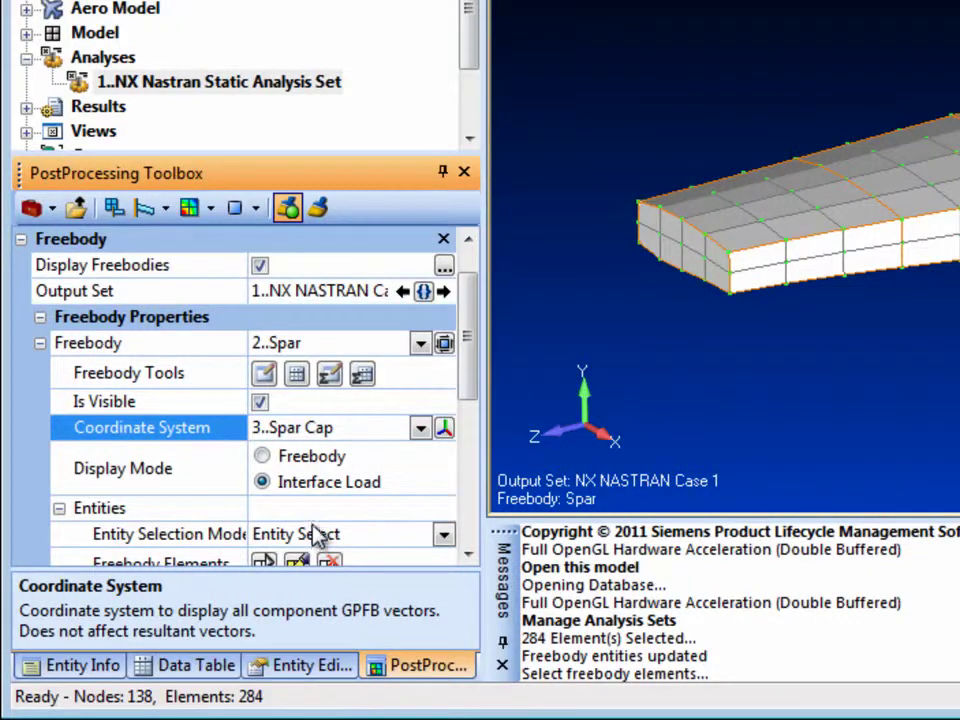
drag(476, 356, 469, 407)
Step: Assign elements 96, 95 and 94 to the Spar freebody
click(263, 435)
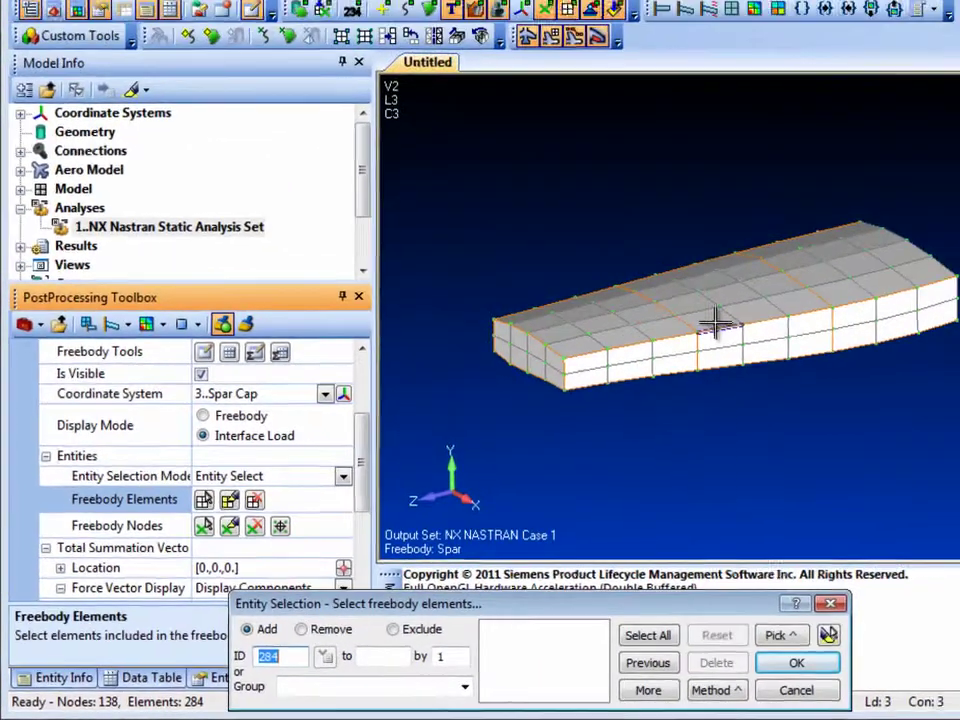
click(712, 321)
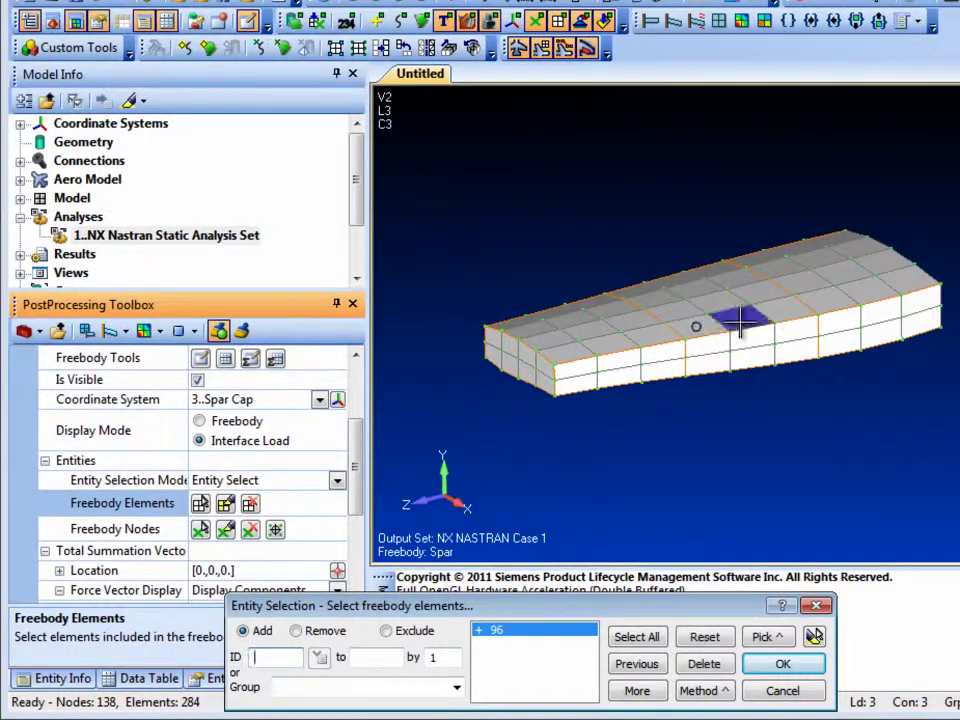
click(765, 313)
click(783, 312)
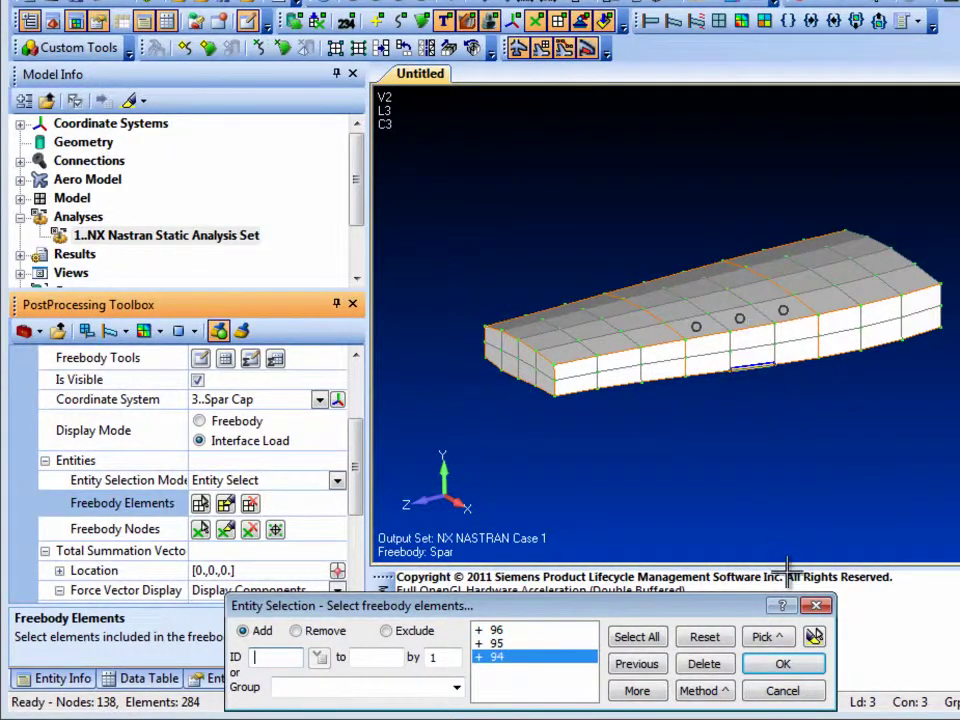
click(783, 664)
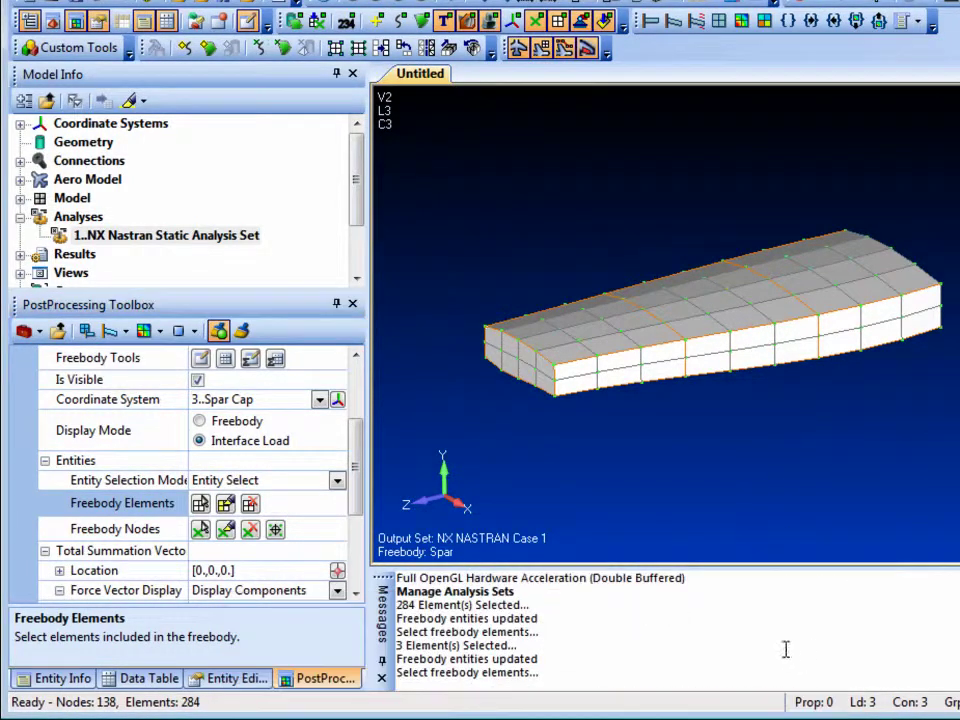
Step: Assign nodes 118, 190, 77 and 365, auto-locating the summation vector at their centre
click(203, 531)
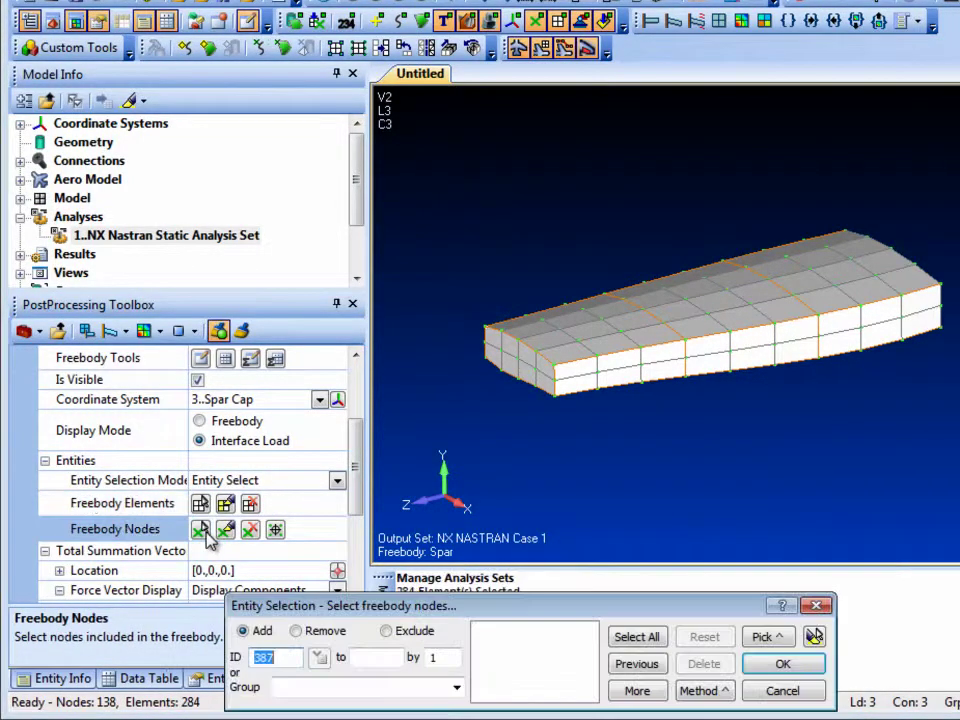
click(682, 341)
click(729, 331)
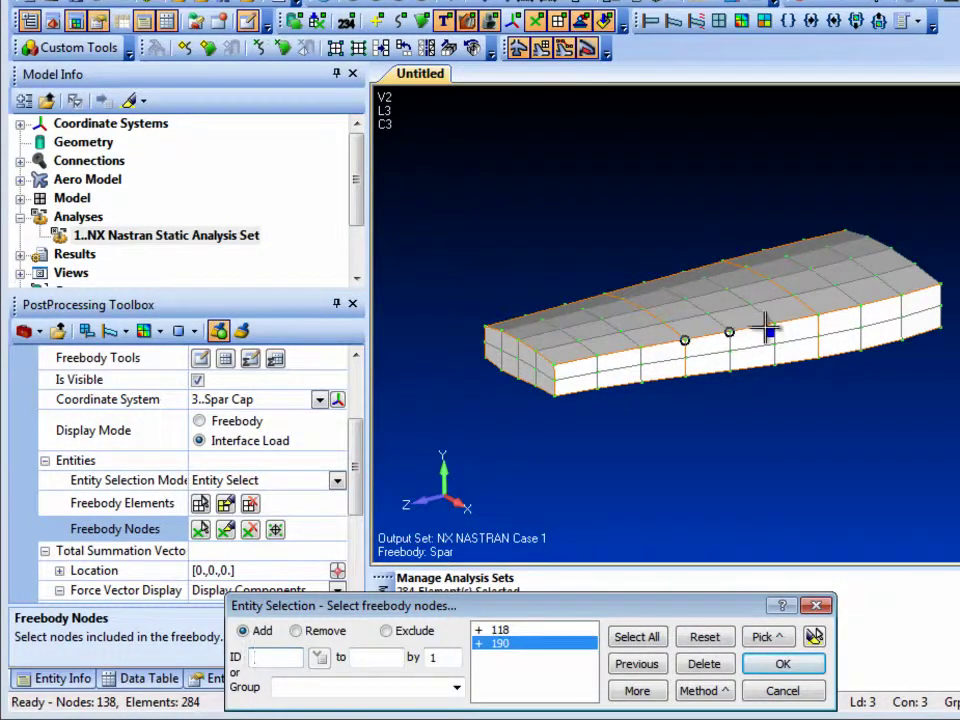
click(775, 322)
click(817, 316)
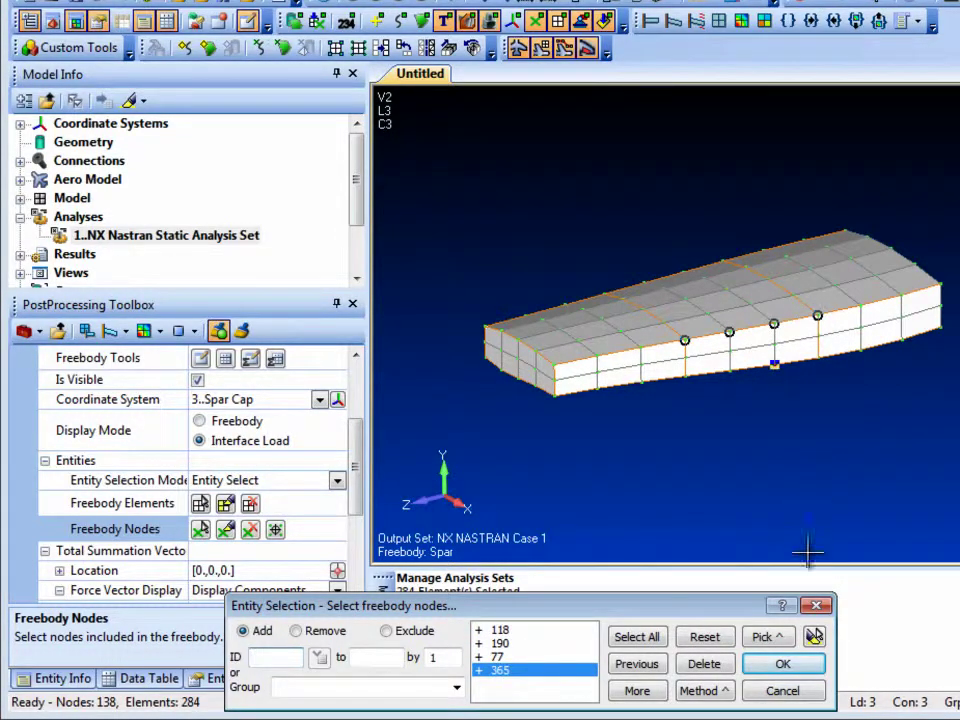
click(784, 666)
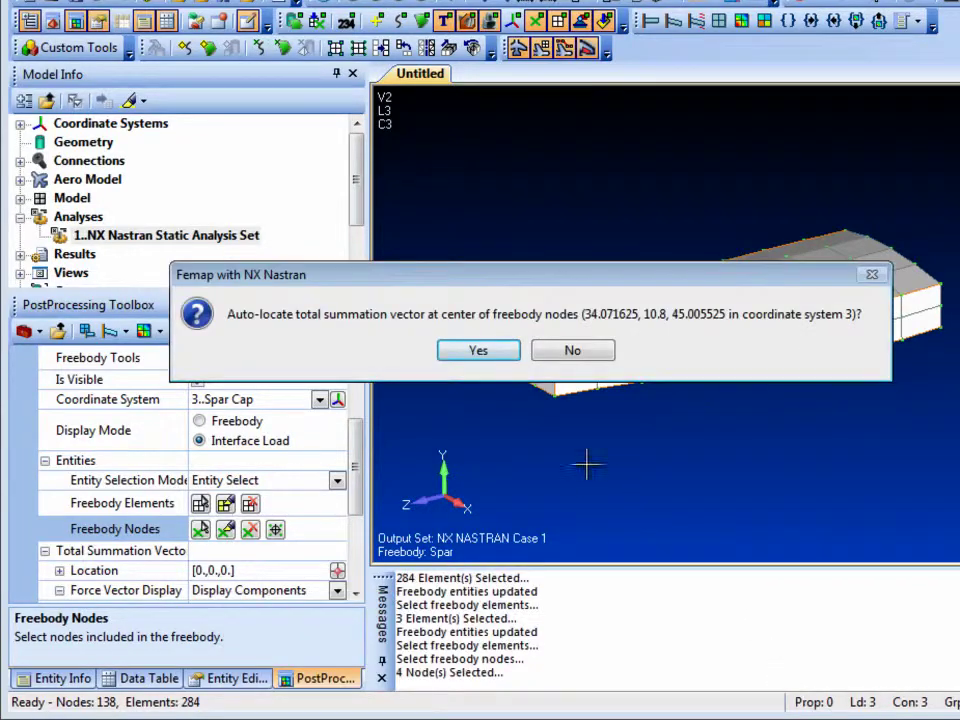
click(484, 362)
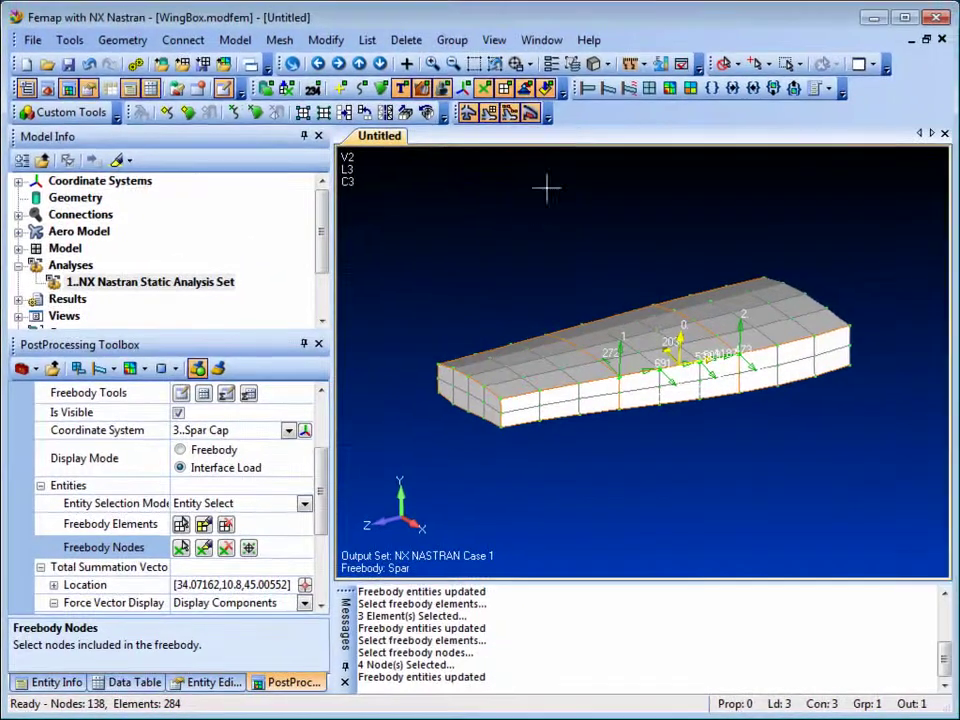
Step: Switch the model view to wireframe and toggle shrunken element display
click(600, 63)
click(640, 85)
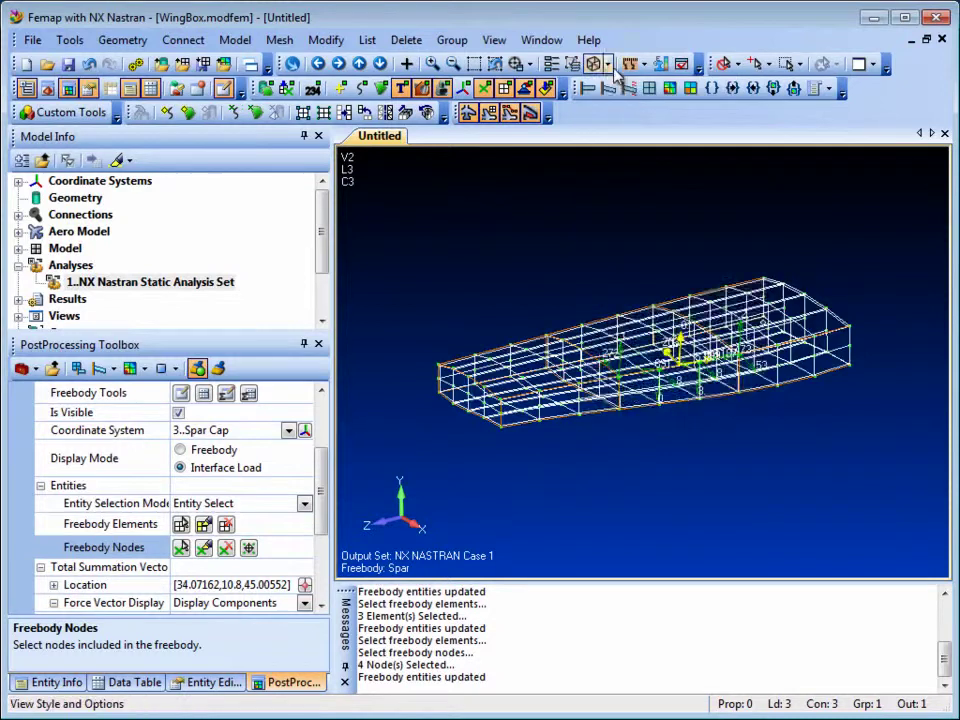
click(600, 63)
click(612, 258)
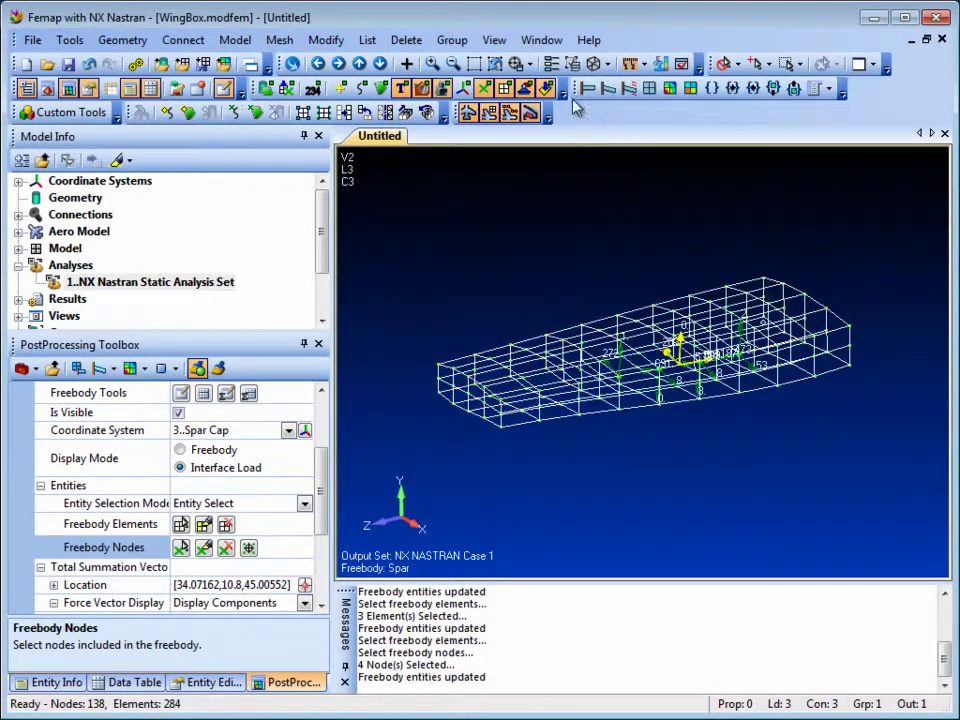
Step: Box-zoom onto the freebody vectors and send the freebody data to the Data Table
click(474, 63)
click(590, 328)
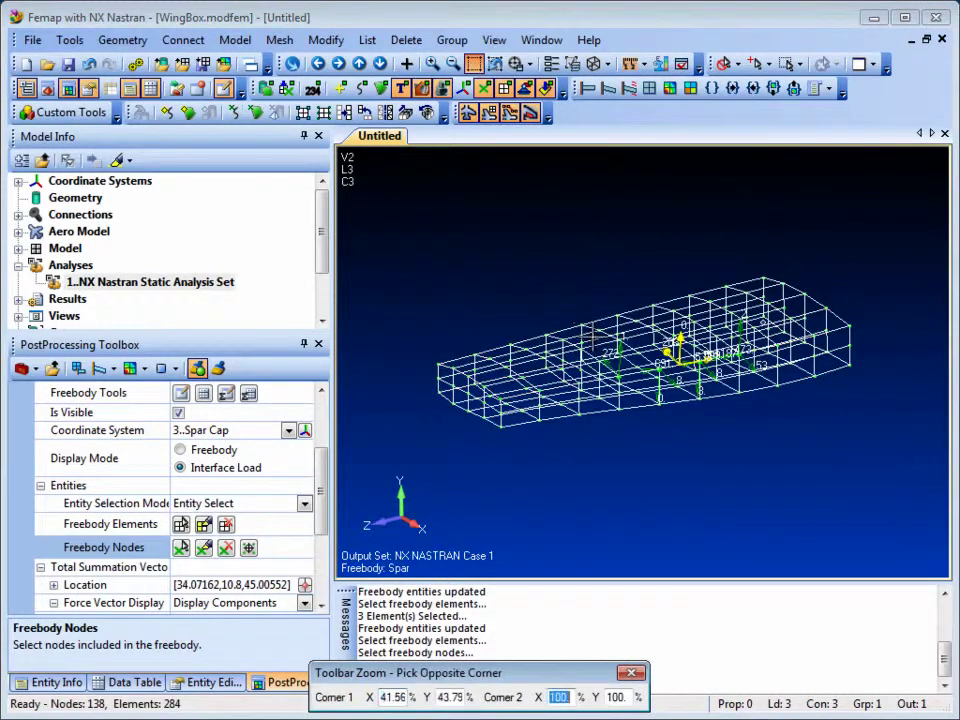
click(757, 370)
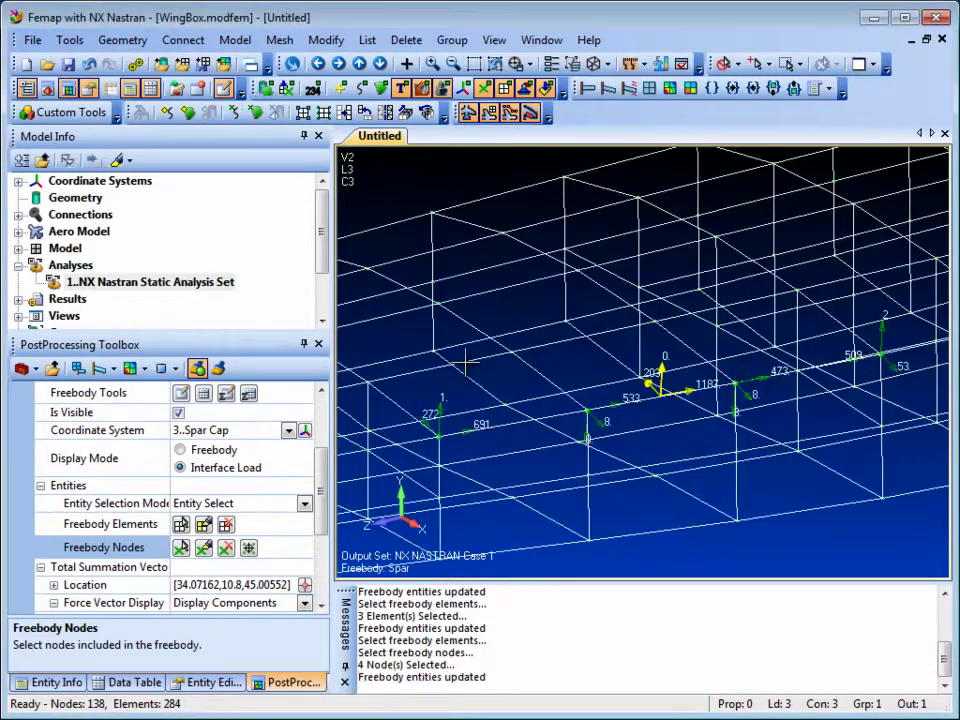
click(226, 393)
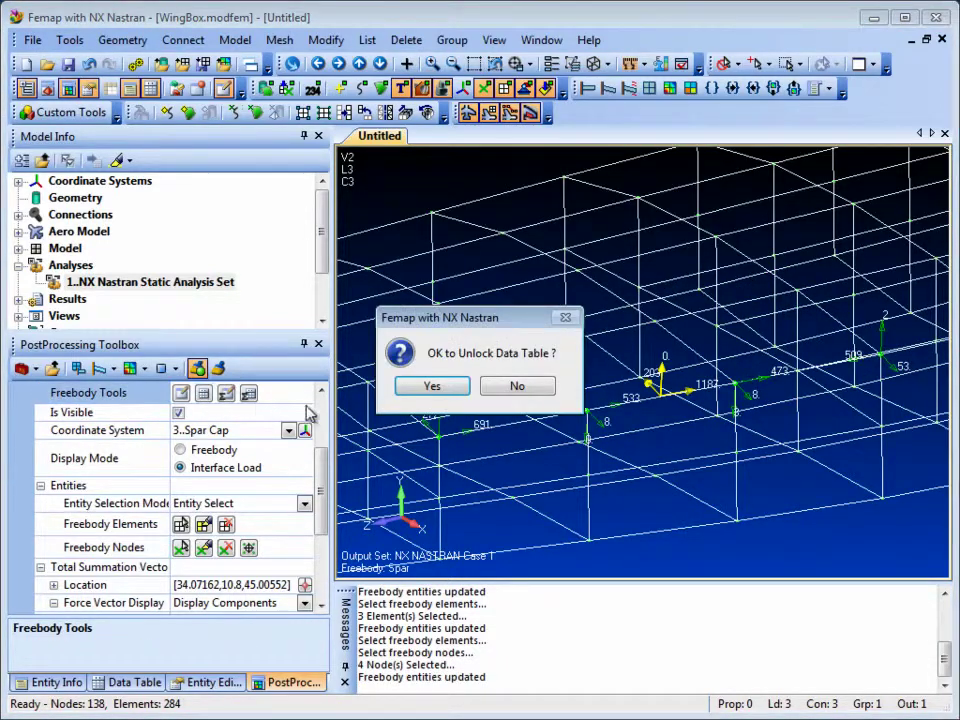
Step: Unlock the Data Table, copy the freebody's per-element T1 forces, and switch to Excel Book1
click(435, 388)
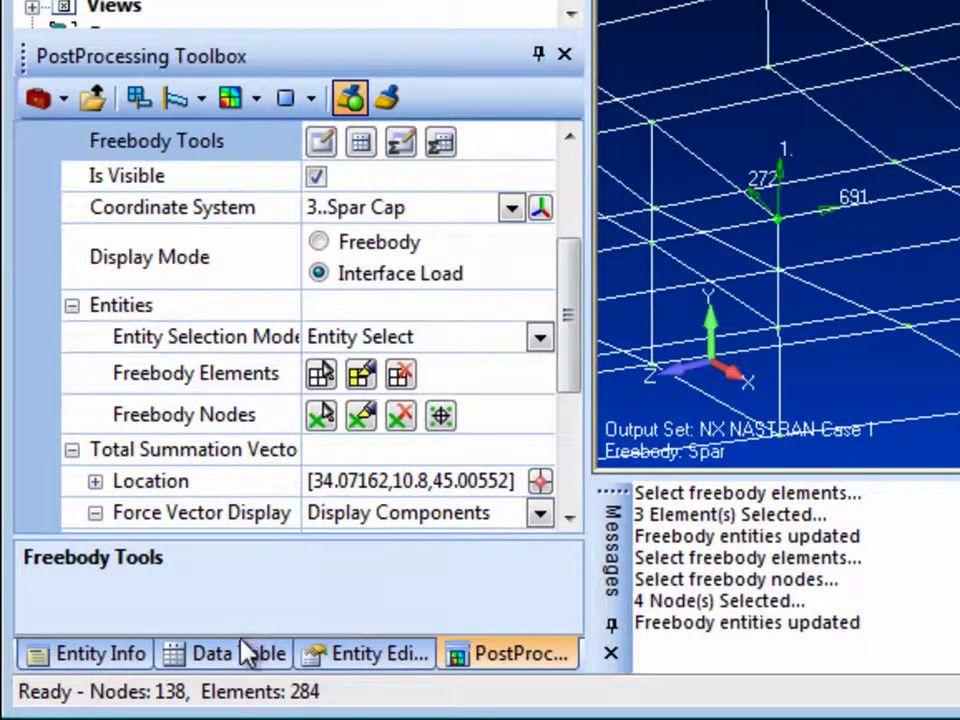
click(248, 645)
mouse_move(572, 229)
mouse_down()
mouse_move(558, 328)
mouse_move(568, 208)
mouse_up()
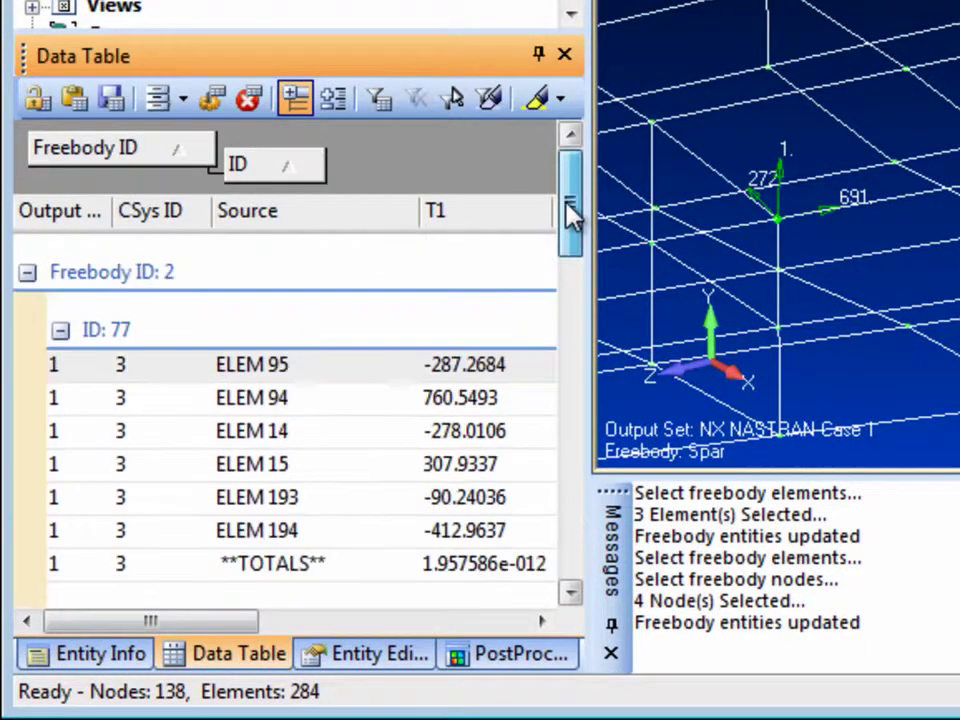
click(75, 98)
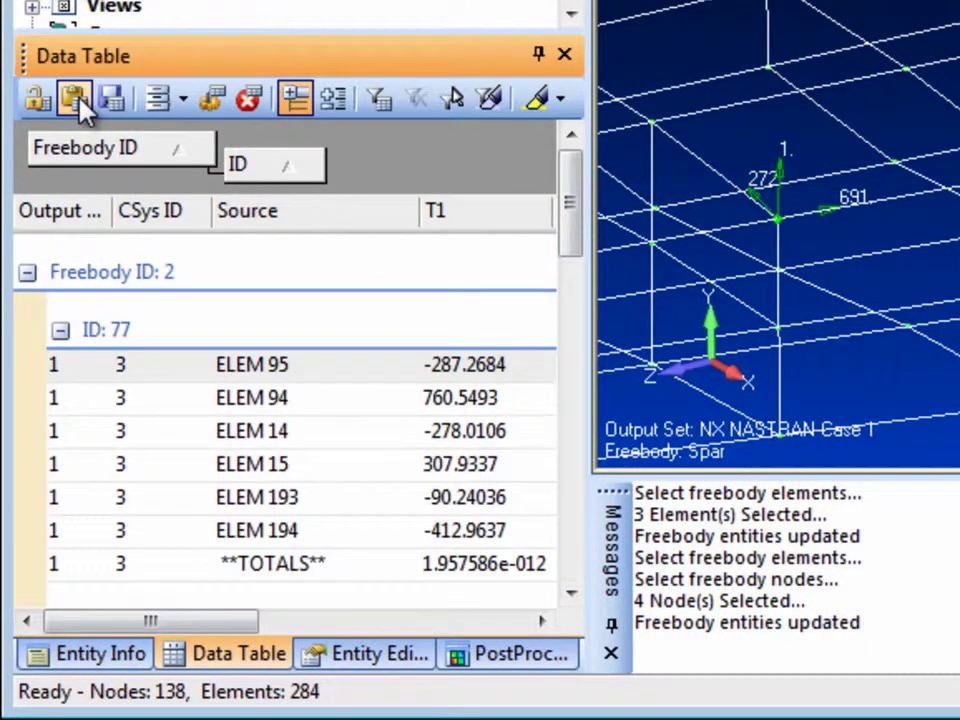
click(245, 703)
right_click(92, 255)
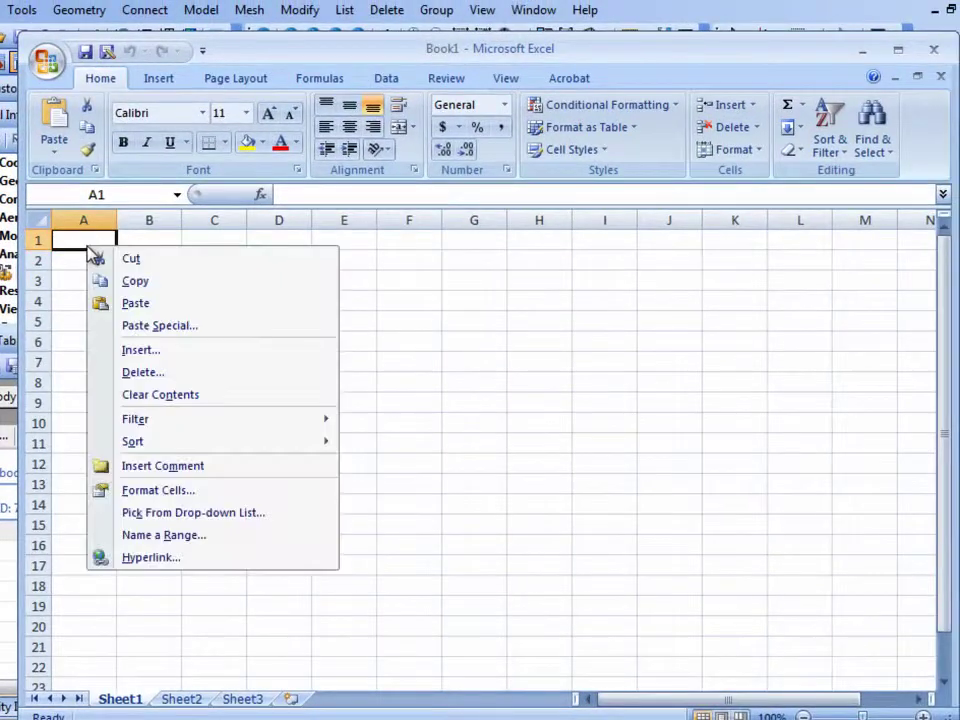
Step: Paste the loads for nodes 77, 118, 190, 365 into Sheet1 at A1, then return to Femap
click(130, 302)
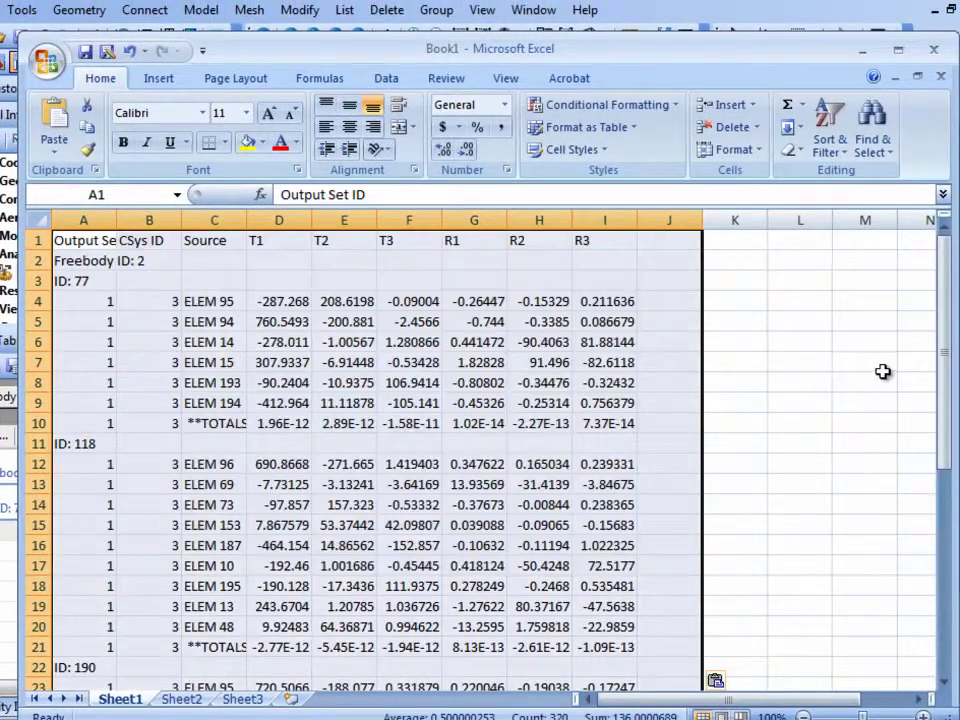
drag(938, 358, 928, 581)
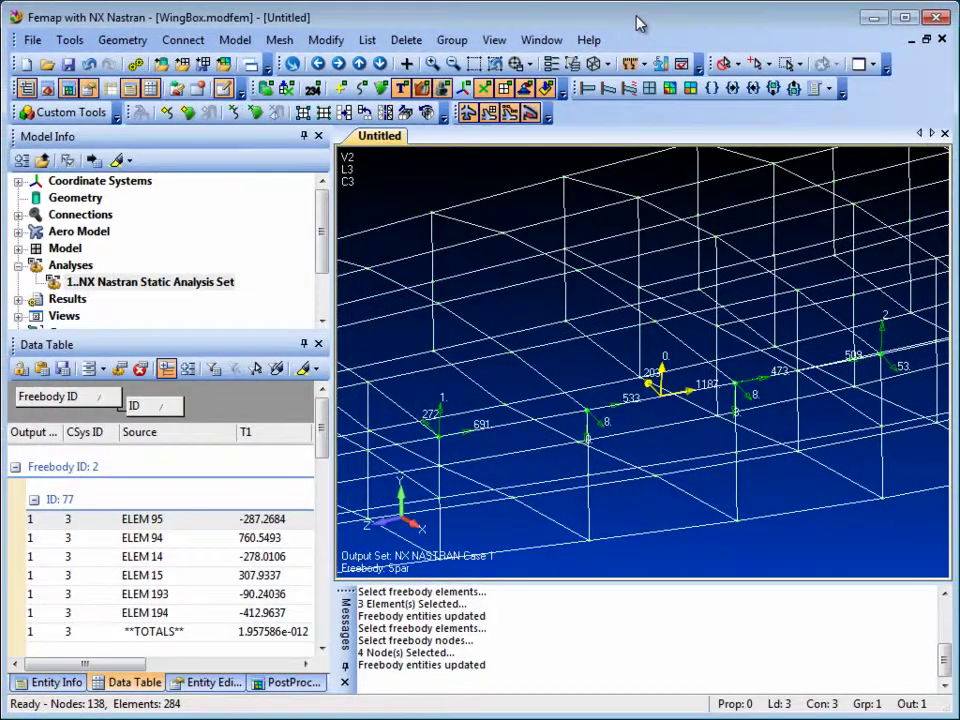
click(294, 684)
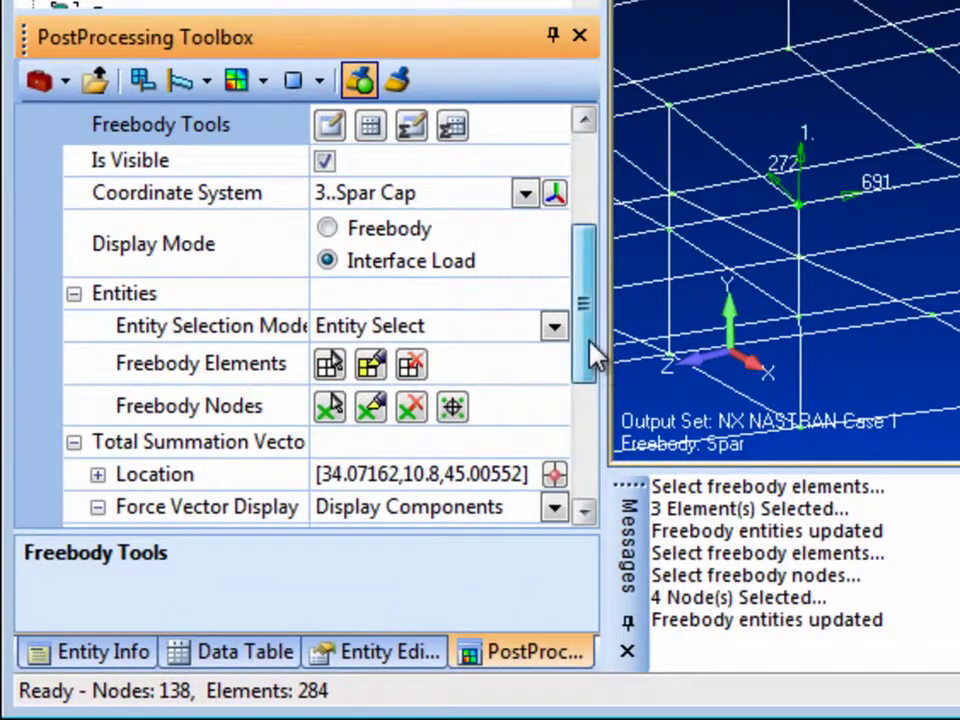
Step: Keep total force vectors displayed as components and expand the Freebody Entity Colors settings
drag(590, 355, 589, 428)
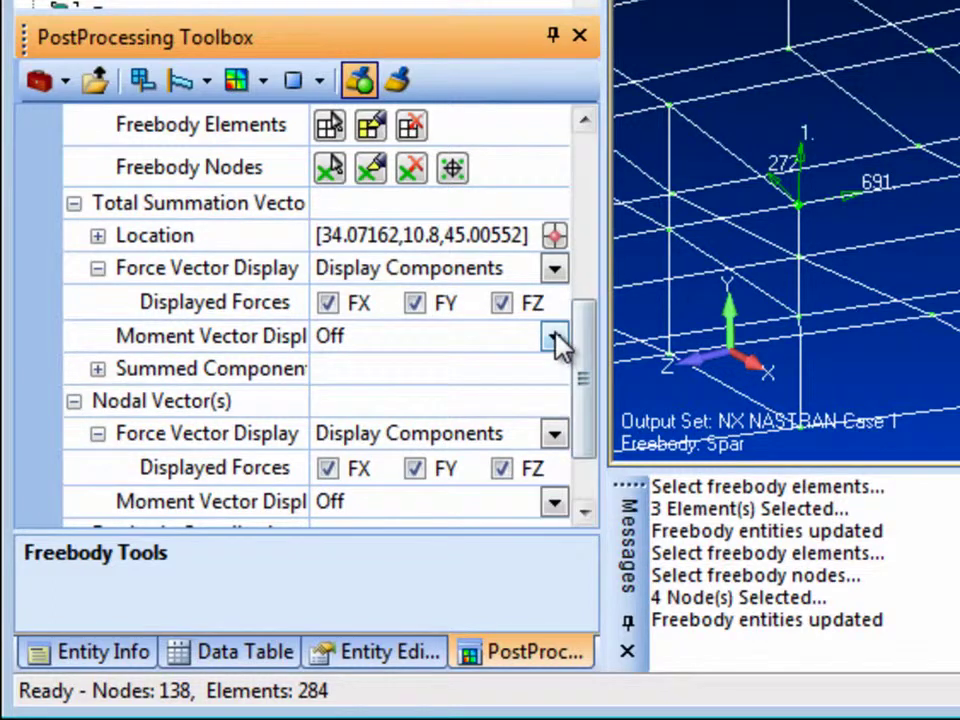
click(553, 270)
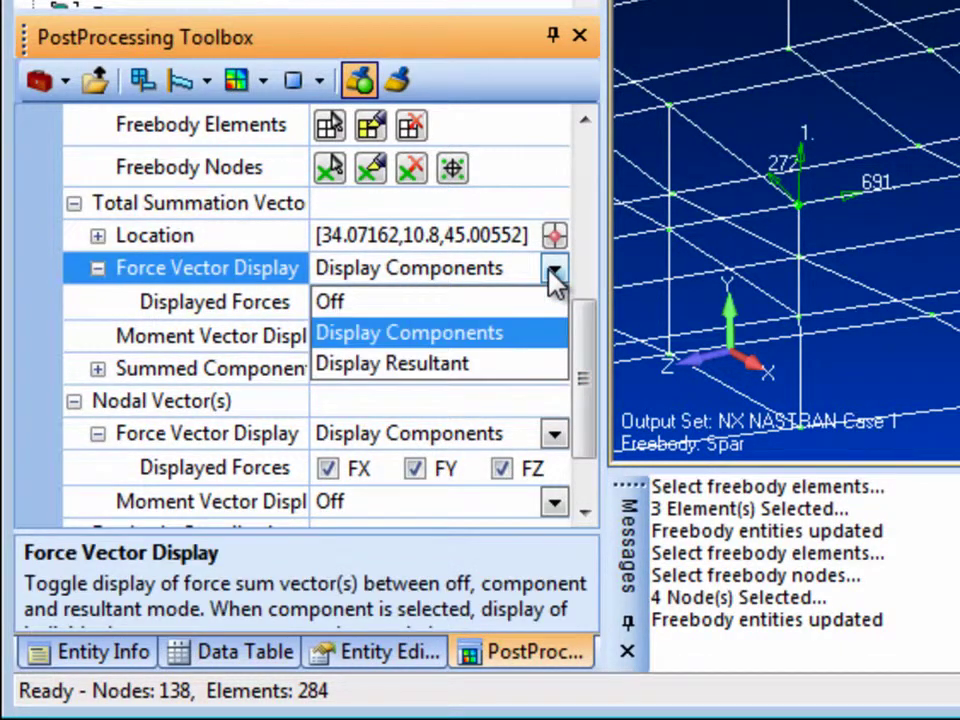
click(555, 283)
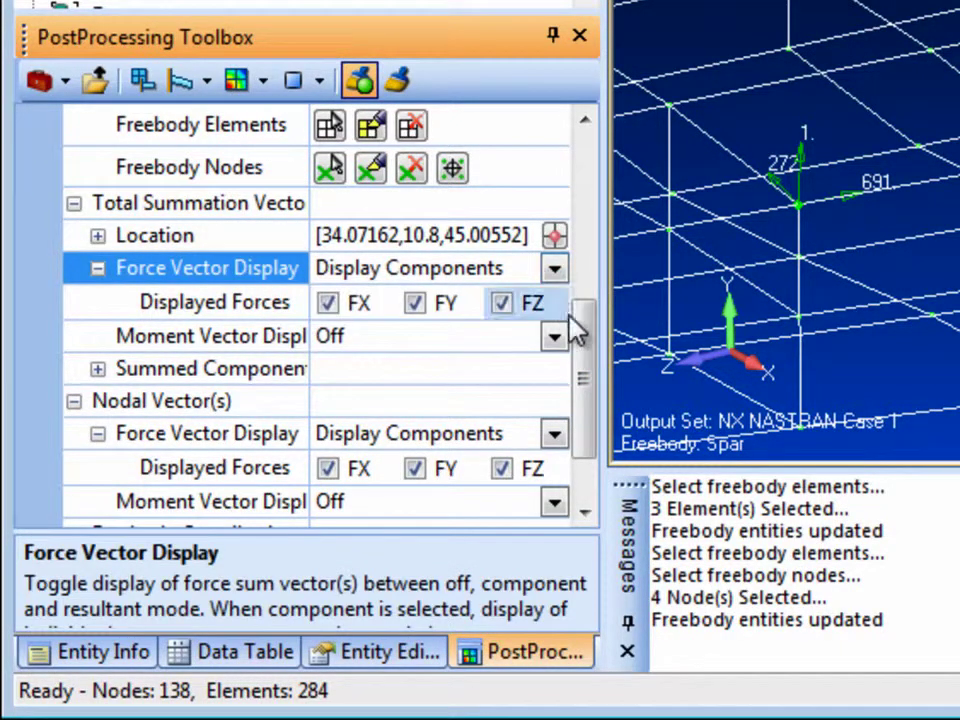
drag(589, 375, 595, 425)
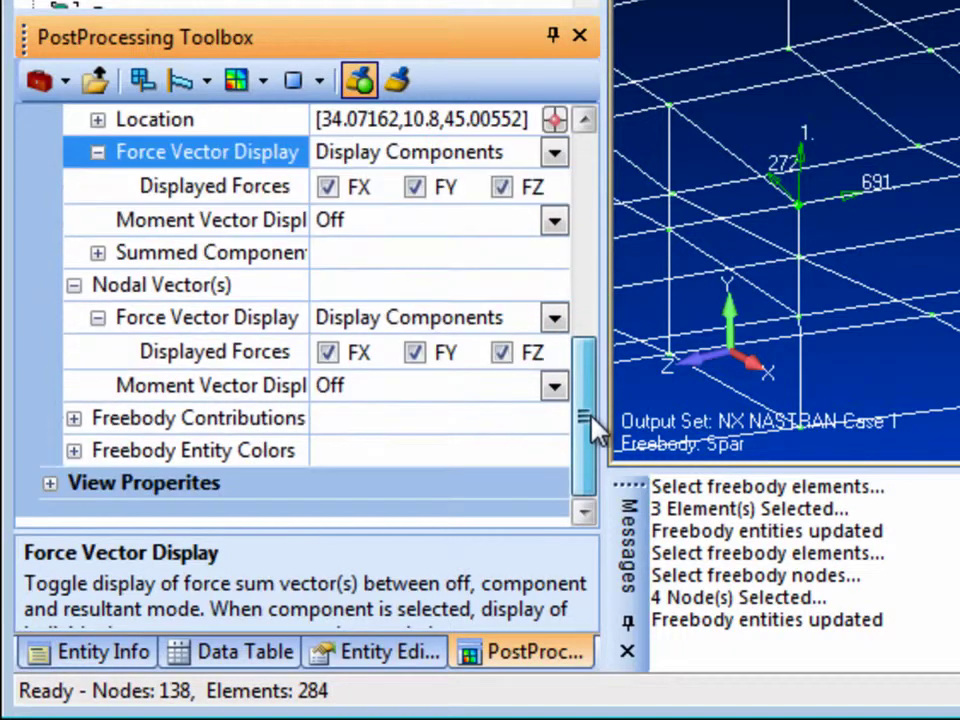
click(74, 451)
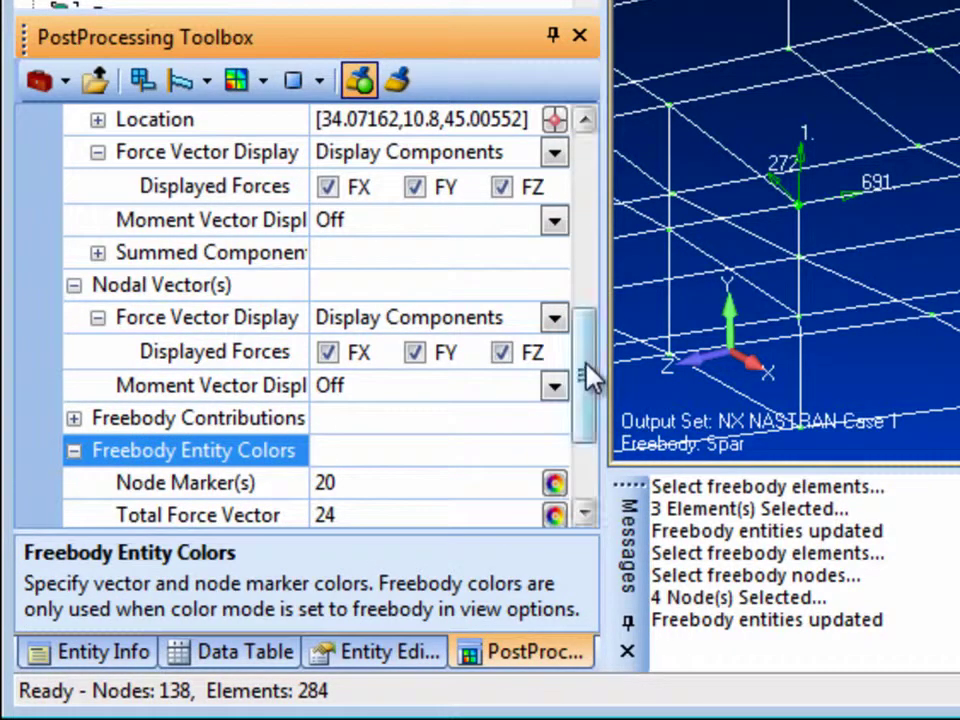
drag(589, 375, 588, 440)
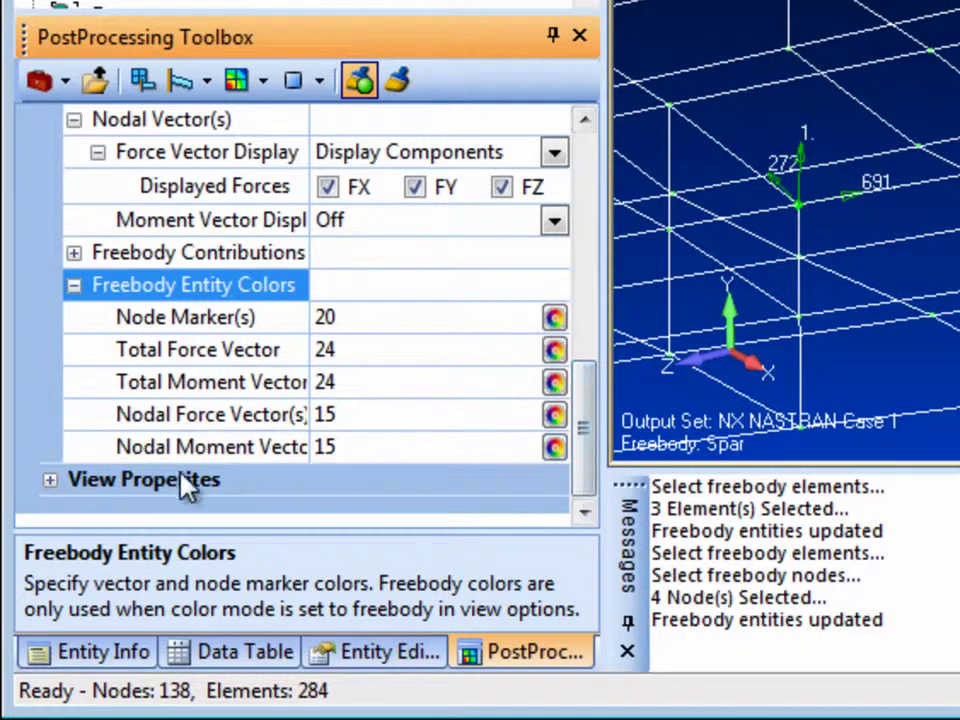
Step: Expand View Properties to reveal node marker, color mode, label mode and vector length settings
click(54, 480)
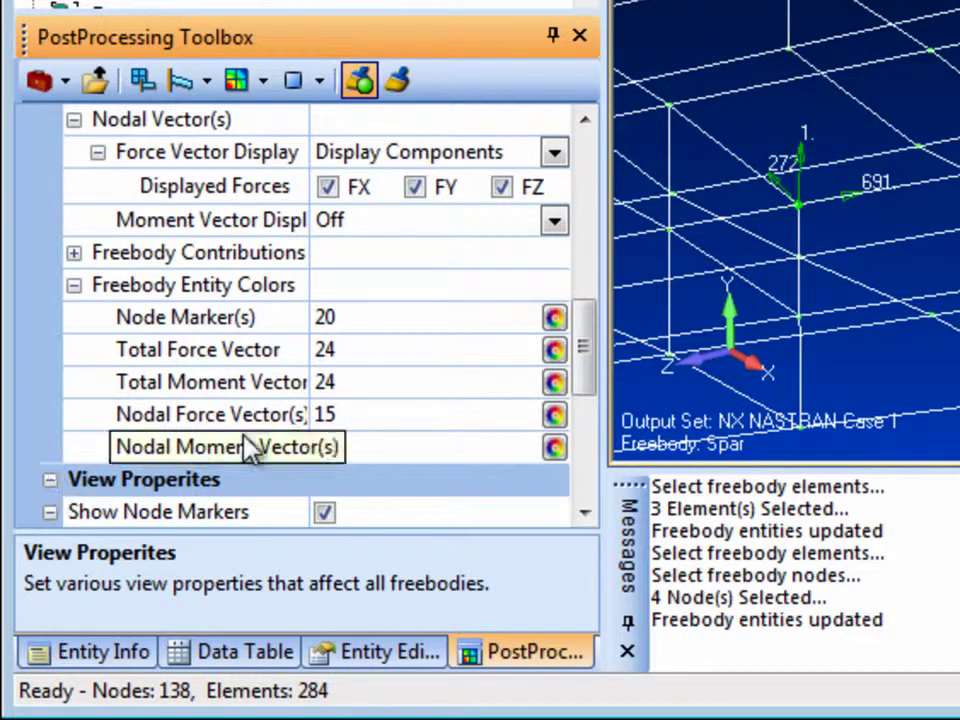
drag(583, 360, 593, 465)
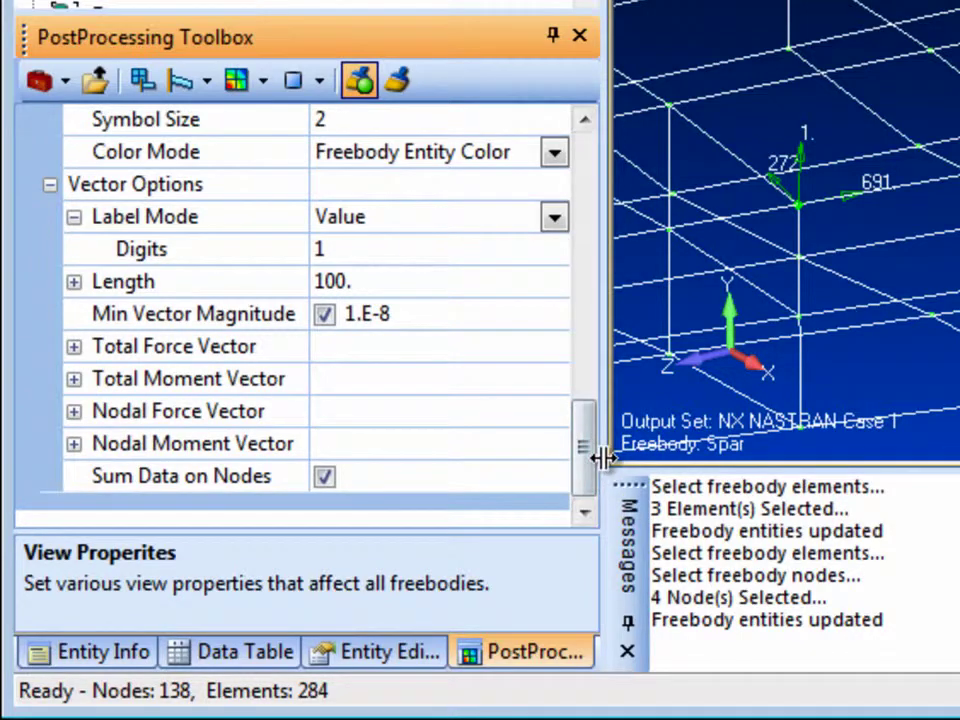